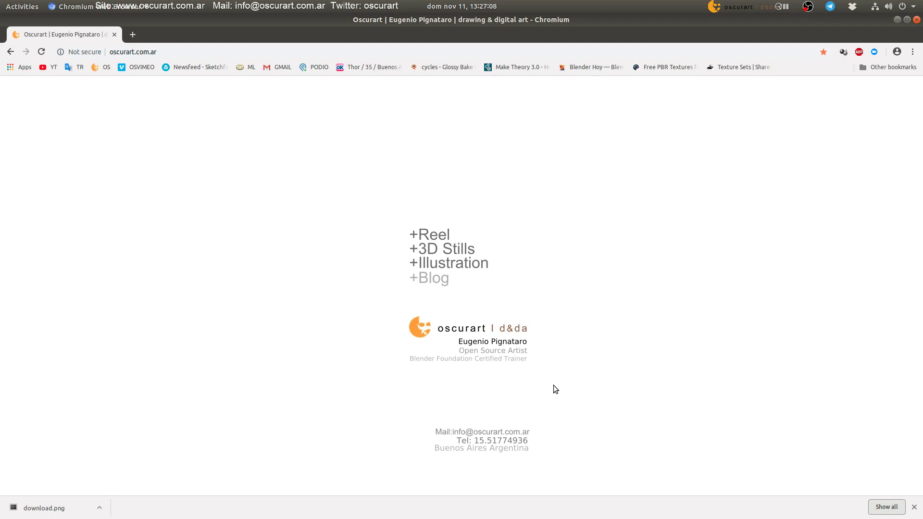
Switch from Chromium to the Blender window showing SED.blend
key(super)
click(278, 368)
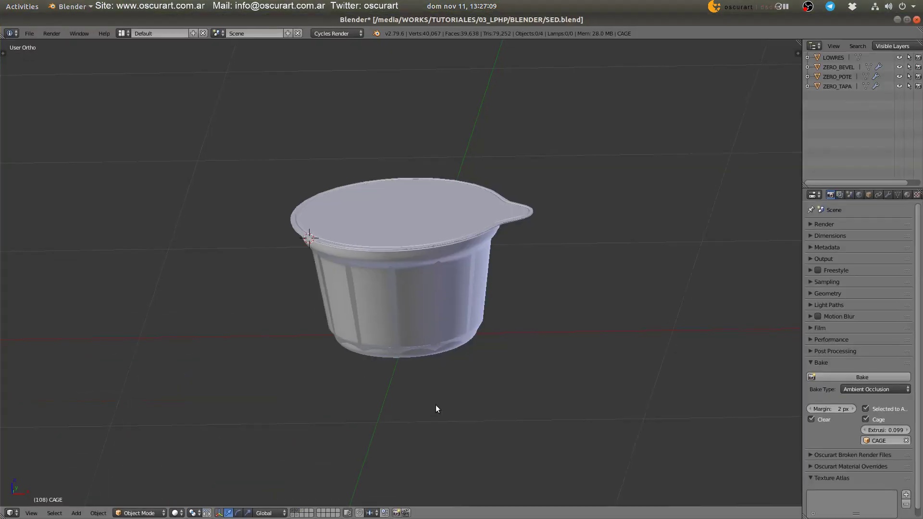
Hide the LOWRES layer and orbit the cup in perspective Rendered shading to inspect the bull decal
click(294, 512)
mouse_move(394, 347)
middle_down()
mouse_move(364, 342)
mouse_move(379, 313)
mouse_move(466, 318)
mouse_move(479, 361)
mouse_move(466, 339)
mouse_move(463, 393)
mouse_move(481, 343)
mouse_move(437, 331)
middle_up()
key(KP_5)
key(shift+z)
mouse_move(480, 208)
middle_down()
mouse_move(489, 248)
mouse_move(418, 192)
mouse_move(466, 286)
middle_up()
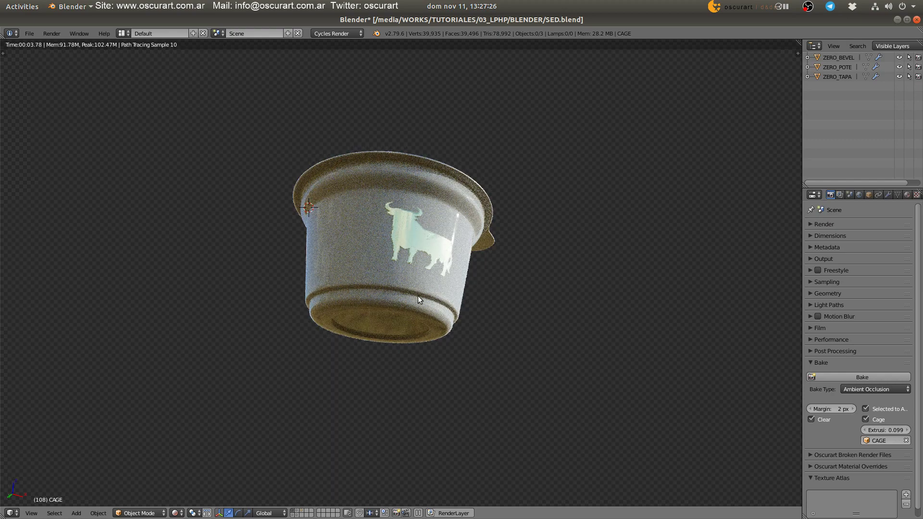
mouse_move(417, 296)
middle_down()
mouse_move(455, 310)
mouse_move(411, 273)
mouse_move(424, 226)
middle_up()
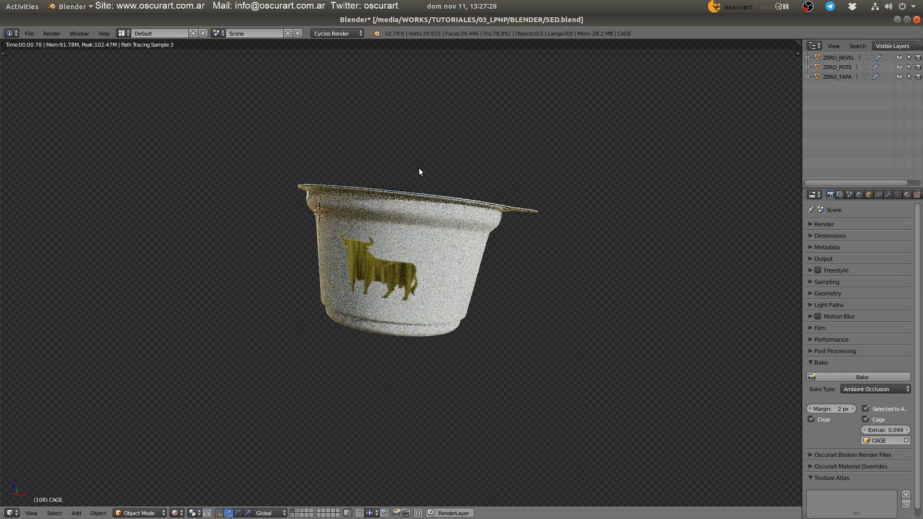
Return to Solid shading, show the LOWRES layer again and display the scene in wireframe
key(shift+z)
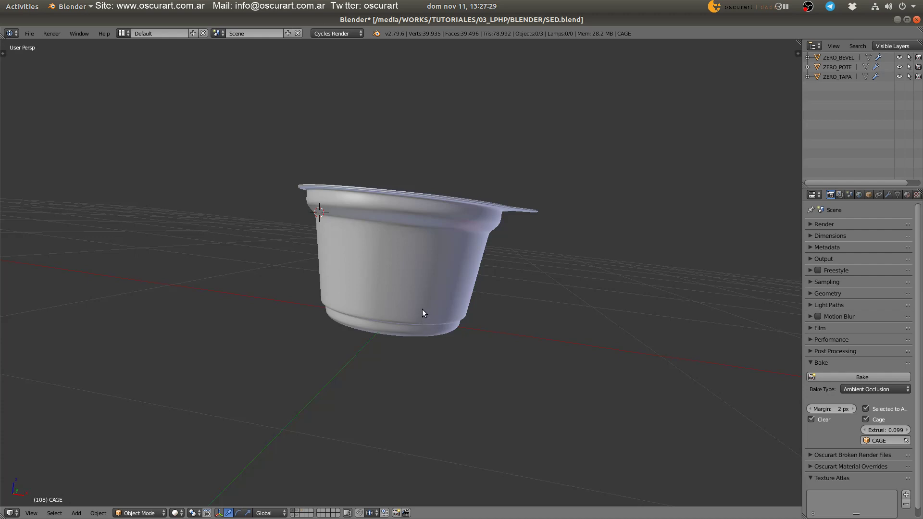
mouse_move(362, 419)
middle_down()
mouse_move(332, 419)
mouse_move(354, 377)
mouse_move(308, 501)
middle_up()
shift+click(298, 511)
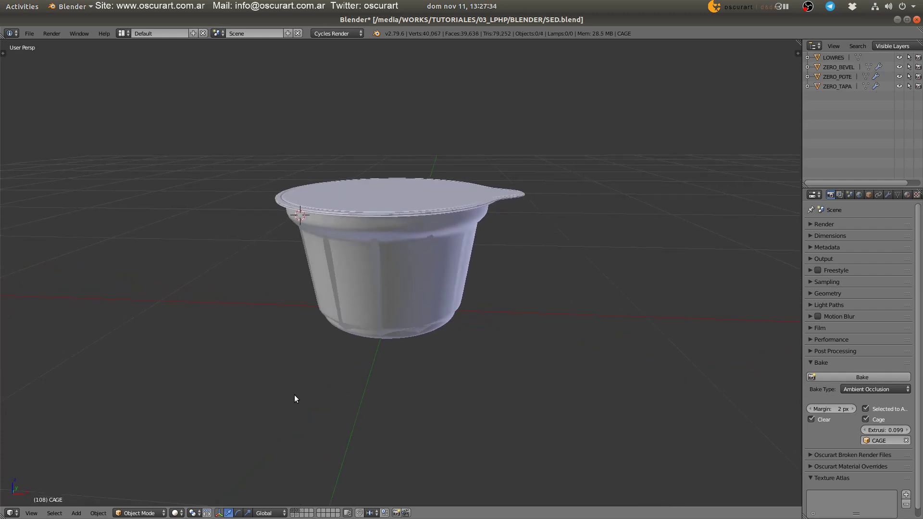
key(z)
click(462, 269)
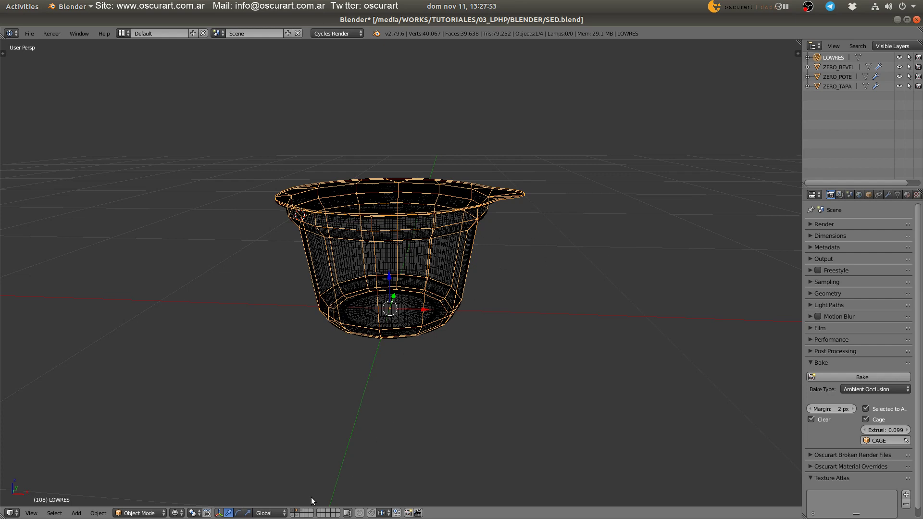
Hide the LOWRES mesh, select the ZERO_POTE cup body and compare wireframe and solid shading
key(Delete)
key(z)
click(418, 337)
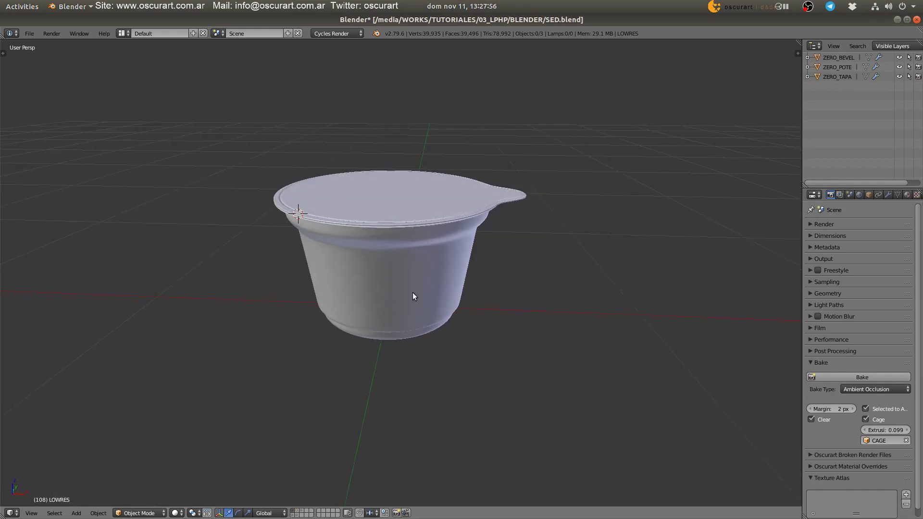
right_click(412, 292)
key(z)
click(491, 299)
scroll(439, 312, up, 3)
key(z)
click(402, 370)
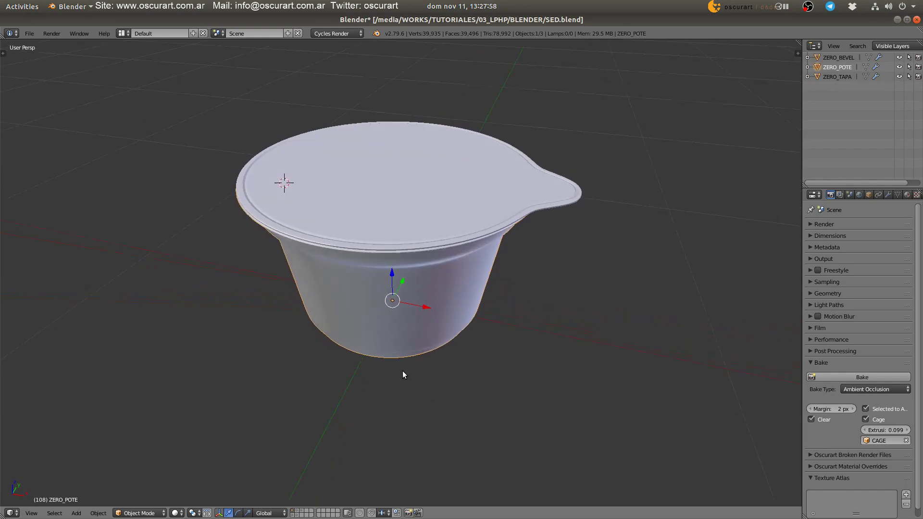
middle_drag(402, 371, 437, 319)
Inspect the LOWRES and CAGE layers in wireframe, then show LOWRES alongside the high-poly parts
click(298, 511)
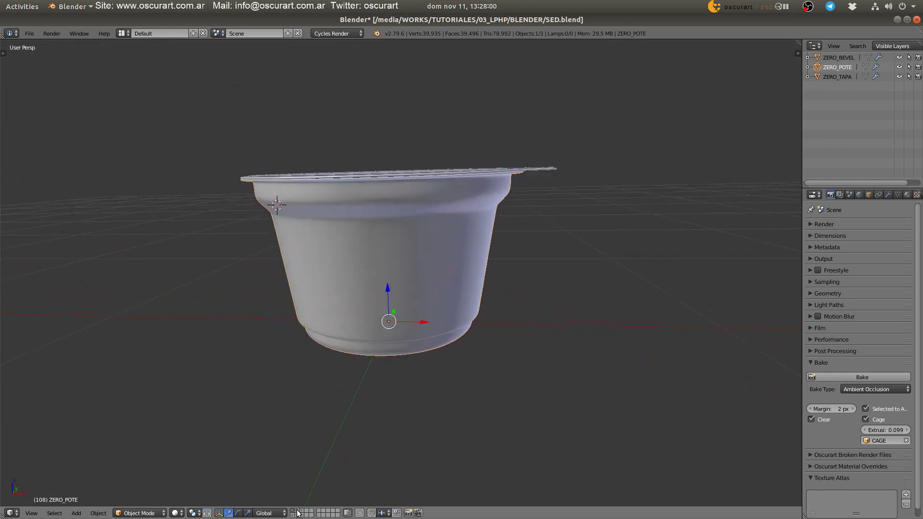
key(z)
right_click(437, 251)
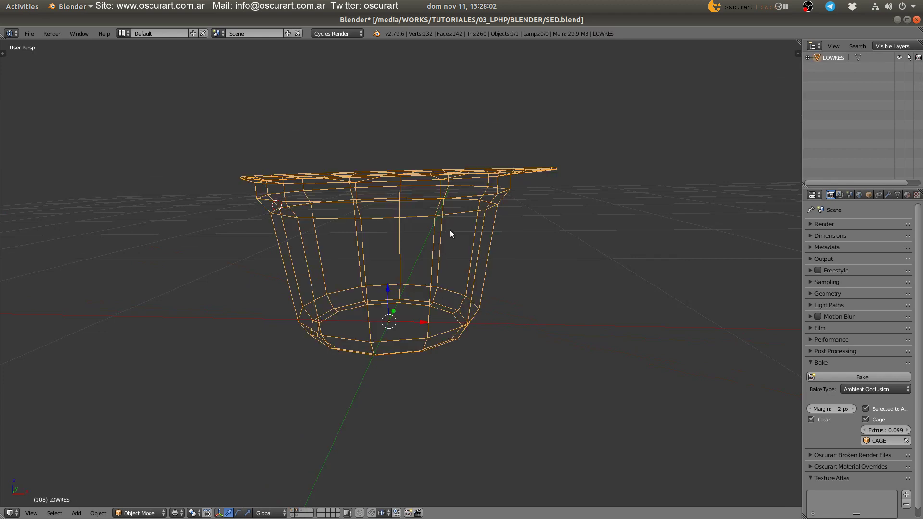
click(301, 511)
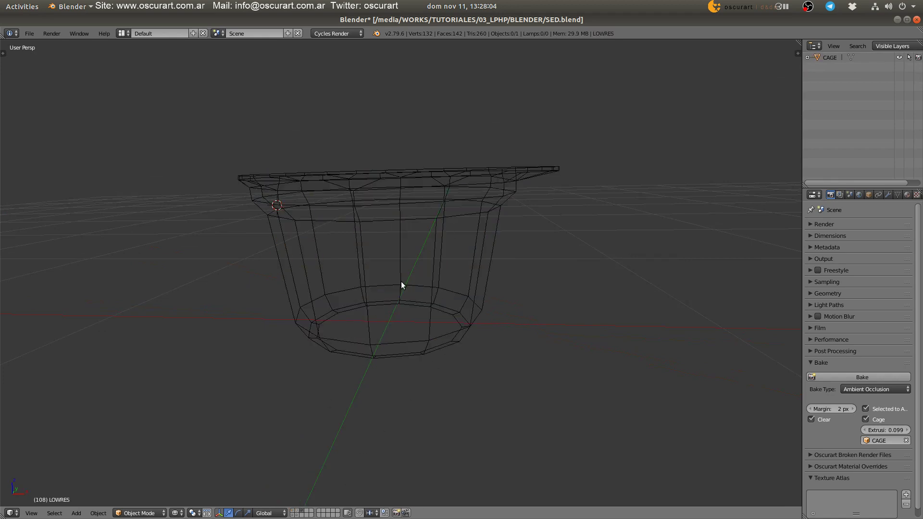
click(308, 511)
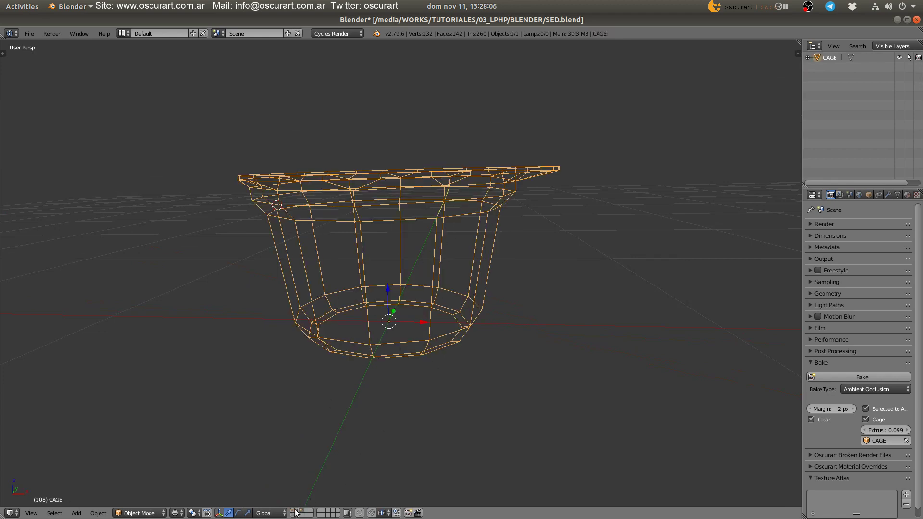
click(293, 511)
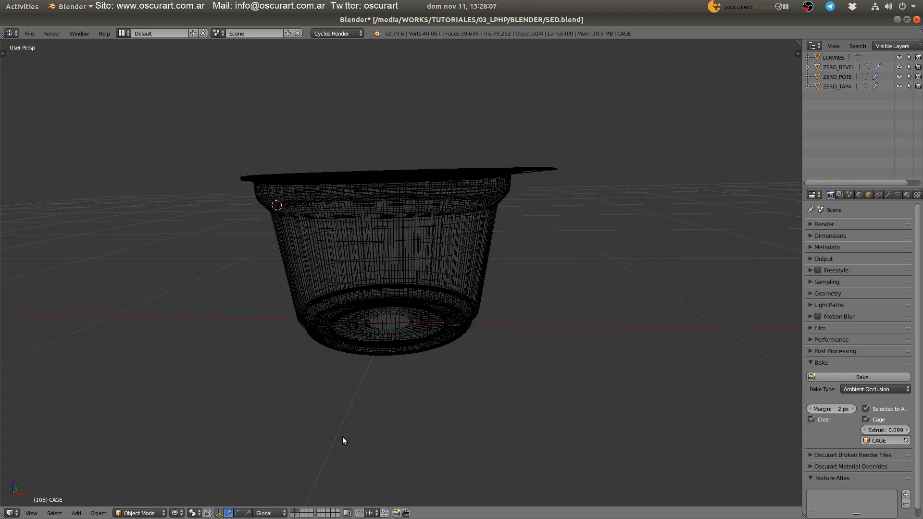
right_click(492, 246)
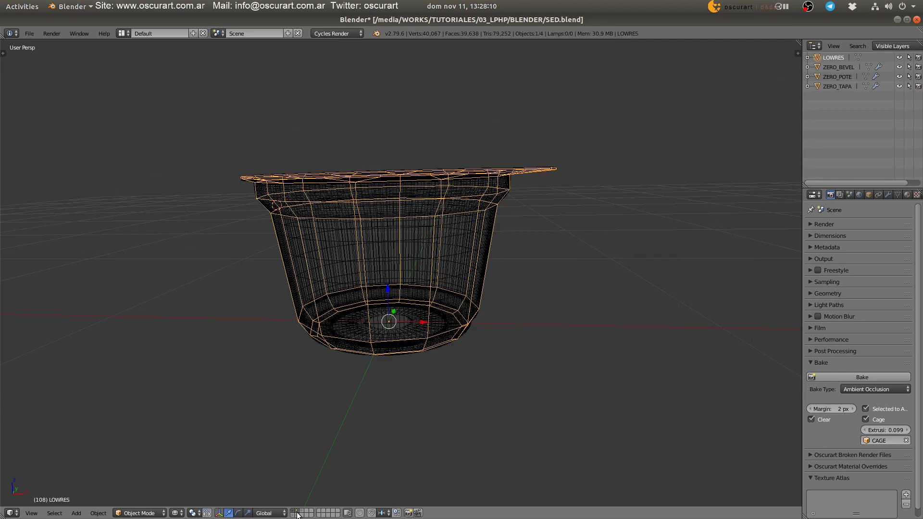
Select all objects, save SED.blend, and take the LOWRES mesh out of view
key(a)
key(ctrl+s)
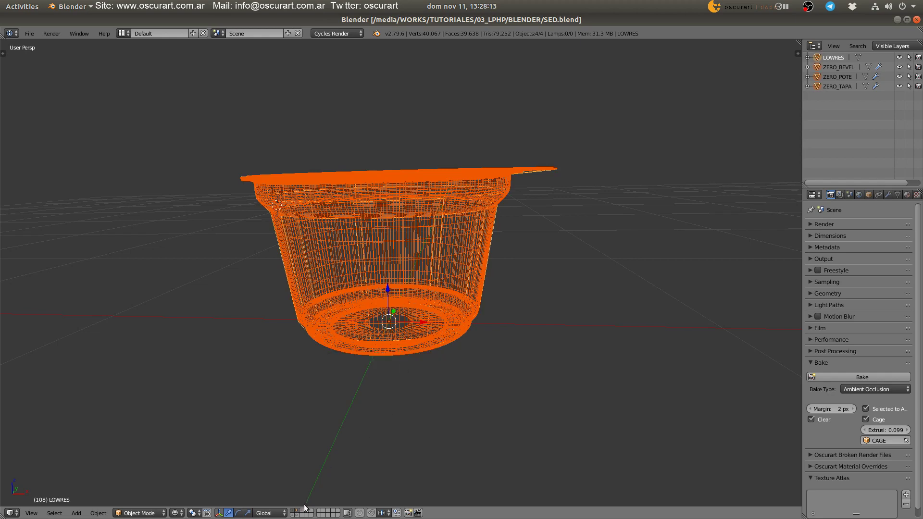
key(Delete)
Split the 3D view and show the cup's POTE material nodes, maximized in the right area
drag(799, 43, 401, 308)
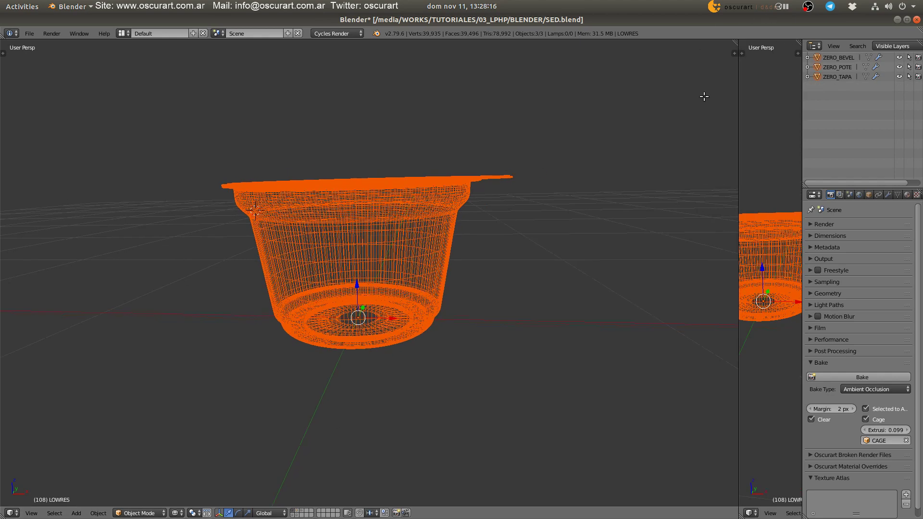
key(shift+F3)
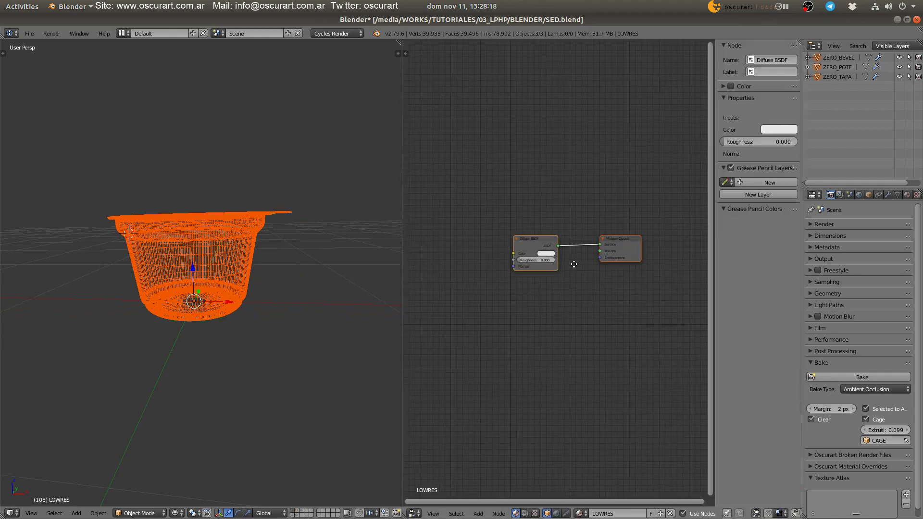
right_click(267, 273)
key(Home)
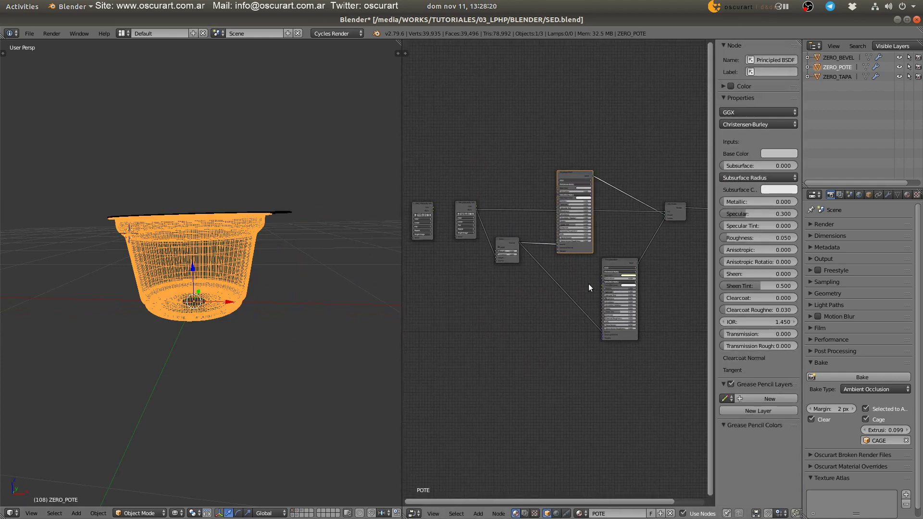
key(ctrl+Up)
Add a UV Map node set to UVMap feeding the label image's Vector, then restore the split layout
scroll(373, 321, up, 2)
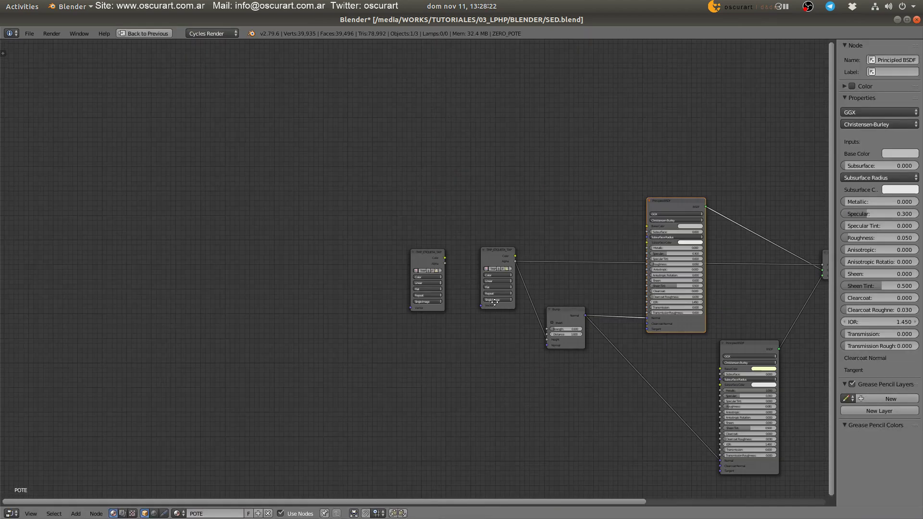
scroll(367, 313, up, 2)
key(shift+a)
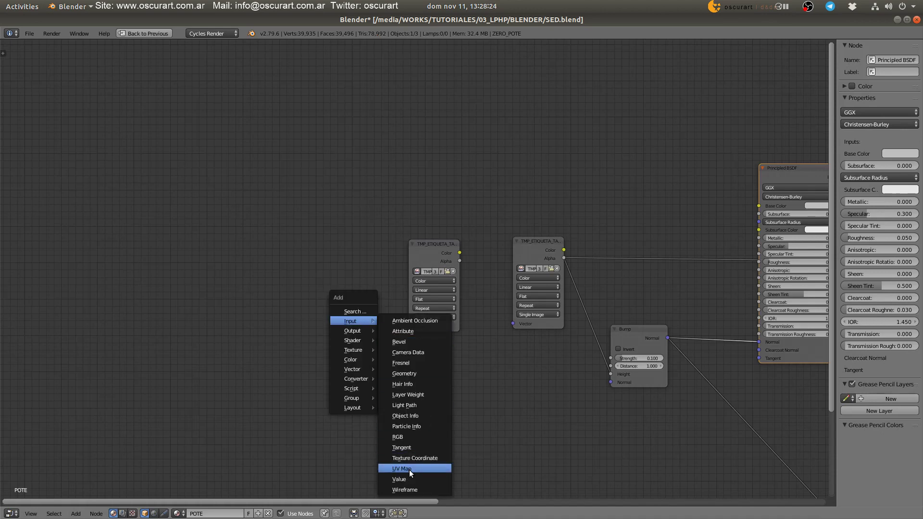
click(401, 469)
click(399, 447)
drag(433, 409, 513, 323)
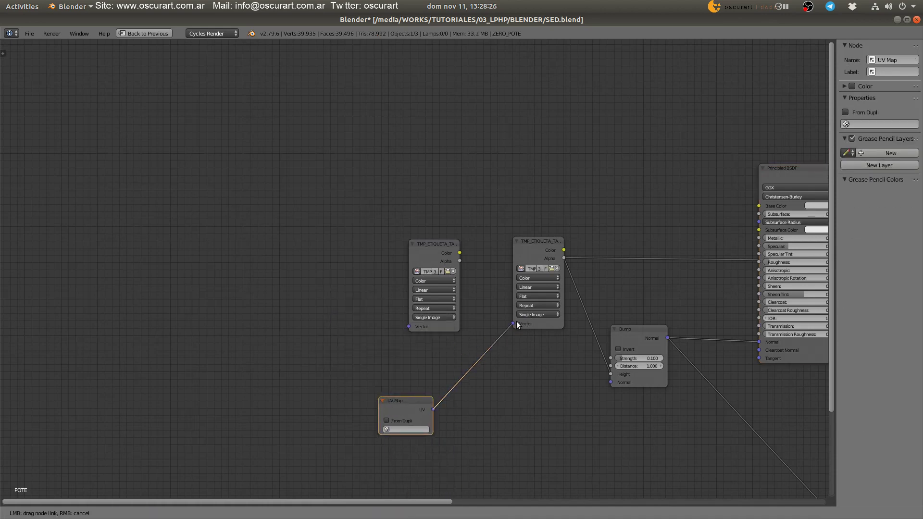
click(418, 430)
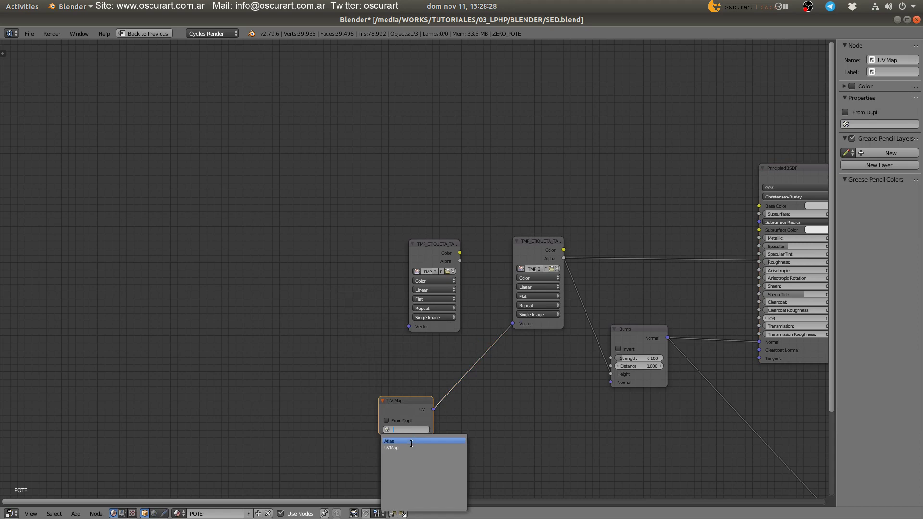
click(411, 446)
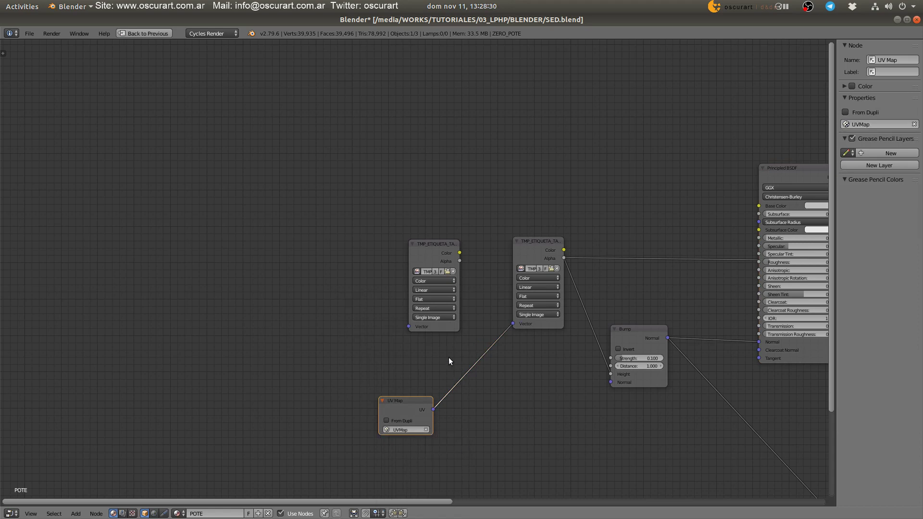
key(ctrl+space)
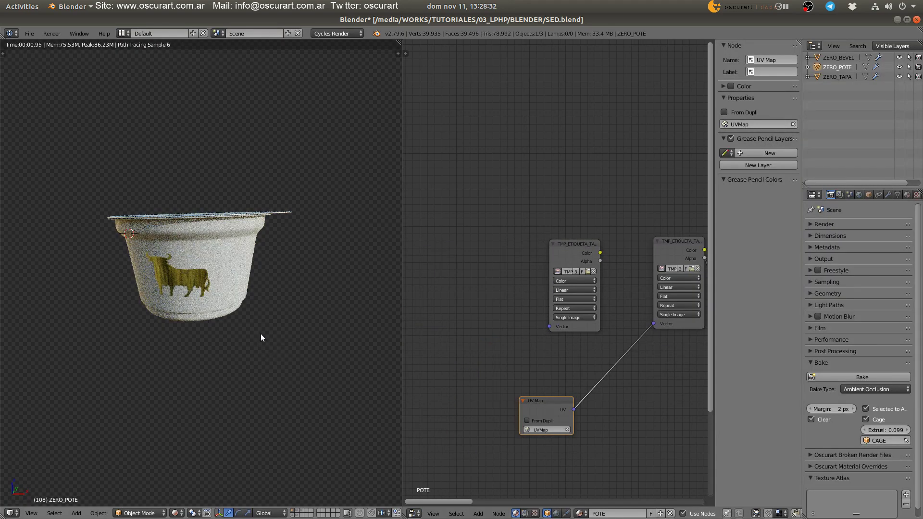
View the rendered lid label from above, then switch to wireframe and select all three cup objects
mouse_move(275, 344)
middle_down()
mouse_move(261, 293)
mouse_move(302, 309)
mouse_move(268, 254)
middle_up()
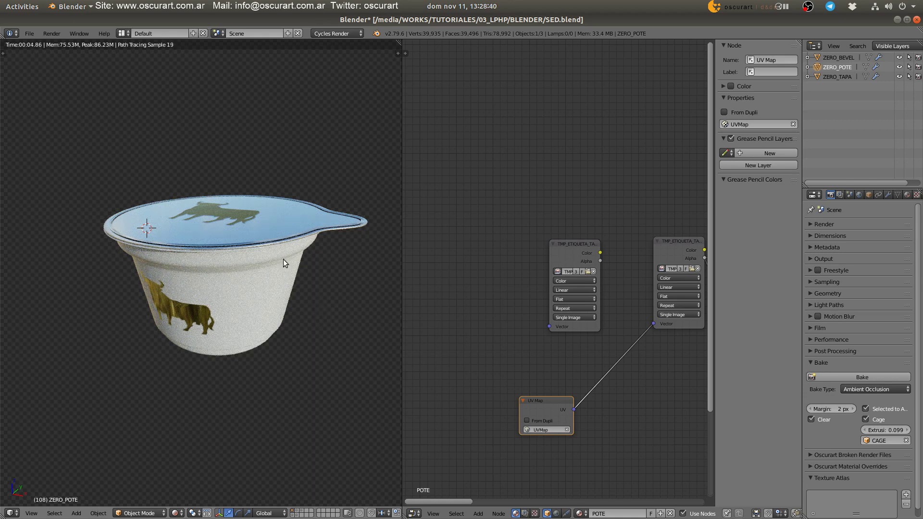
key(z)
click(275, 345)
middle_drag(289, 328, 261, 335)
key(z)
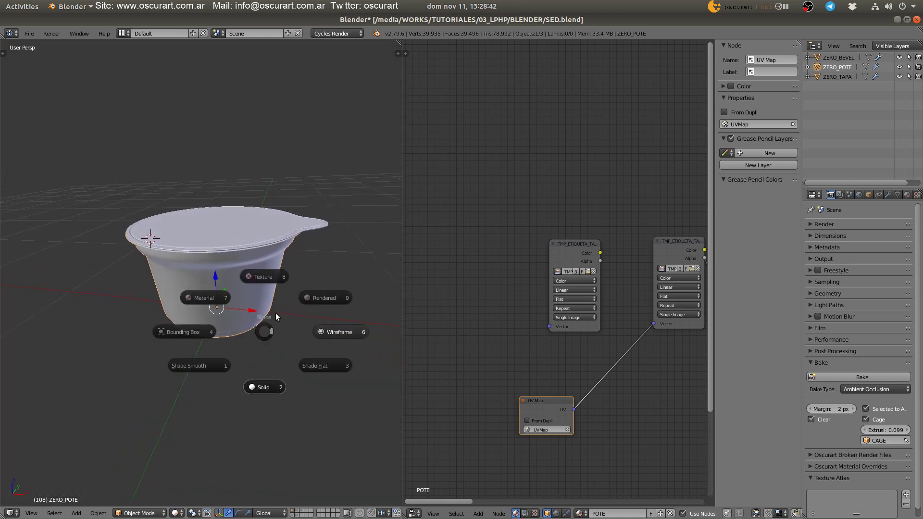
key(6)
key(a)
key(a)
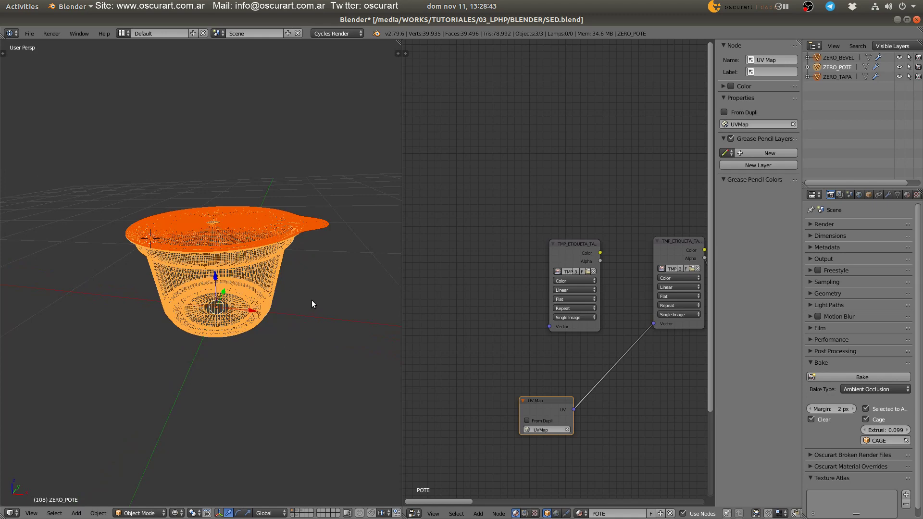
Reposition the label image and UV Map nodes side by side, orbit the pot, and list input nodes
middle_drag(309, 289, 305, 252)
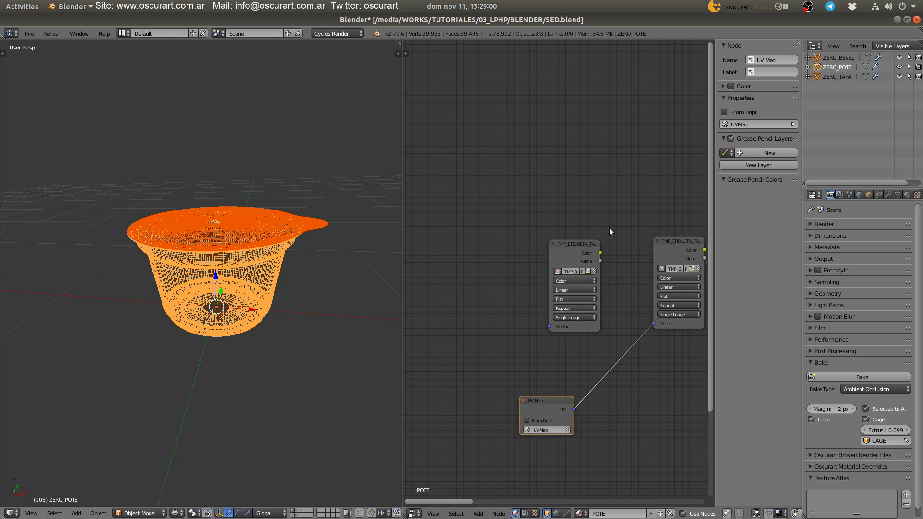
drag(576, 250, 568, 192)
drag(548, 408, 557, 324)
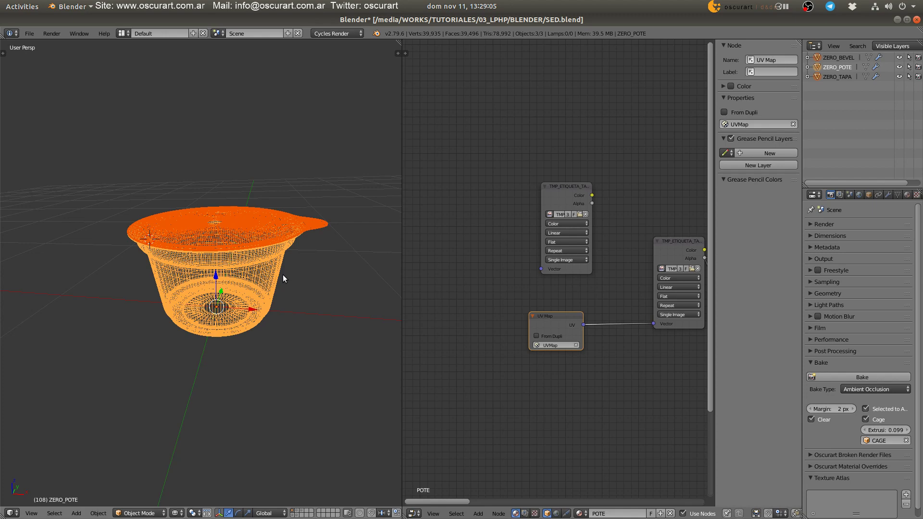
middle_drag(283, 274, 312, 333)
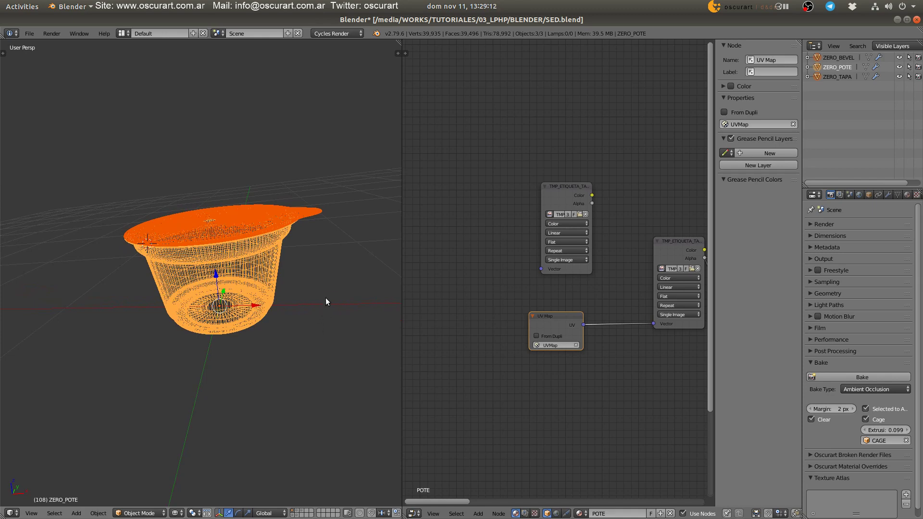
scroll(321, 317, down, 2)
key(shift+a)
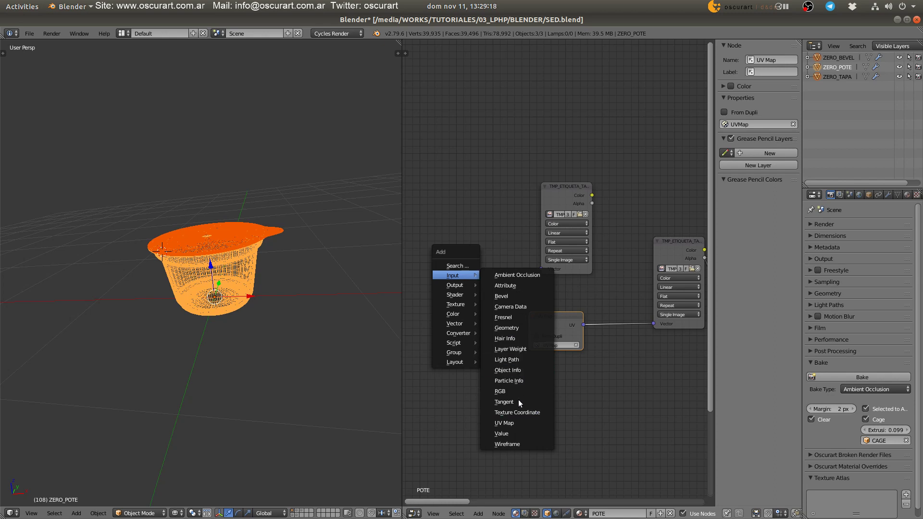
Place a Texture Coordinate node left of the UV Map node and set its object
click(518, 413)
click(465, 326)
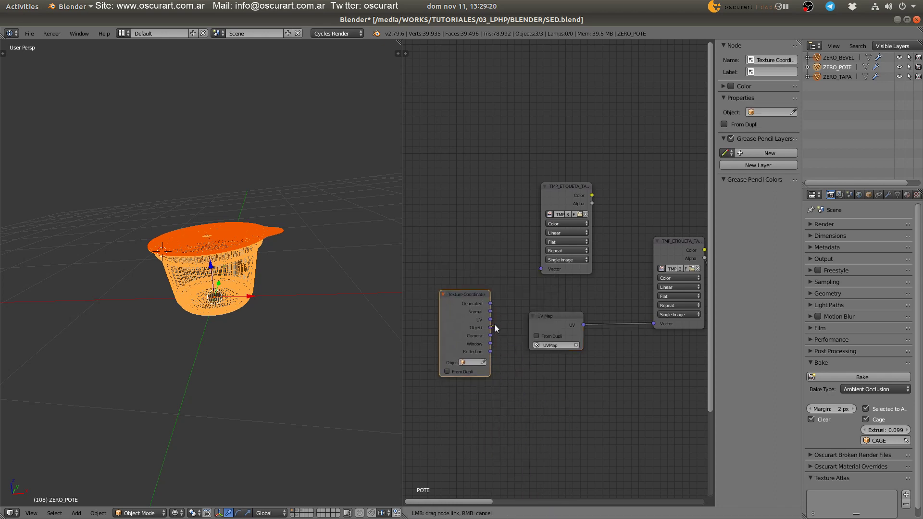
click(478, 363)
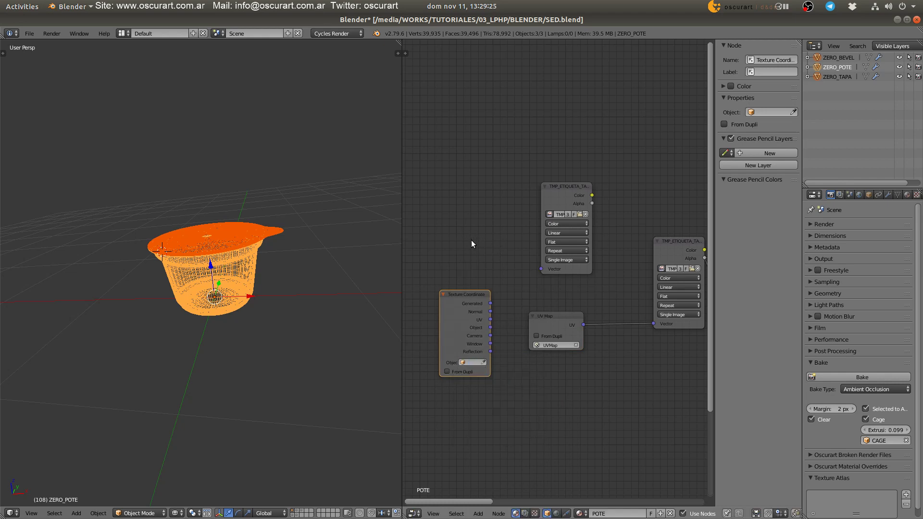
Switch the viewport to Solid, show the LOWRES layer and select the LOWRES low-poly cup
key(z)
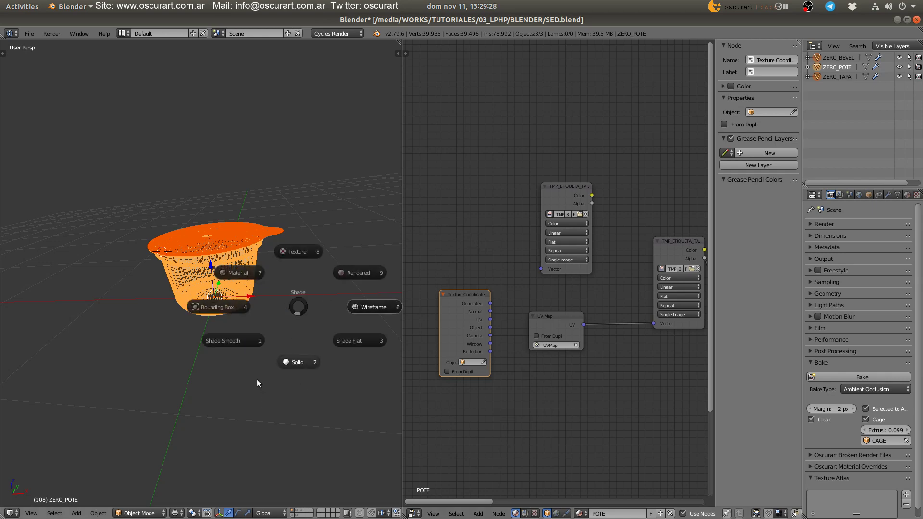
click(257, 379)
scroll(271, 379, up, 2)
shift+click(296, 509)
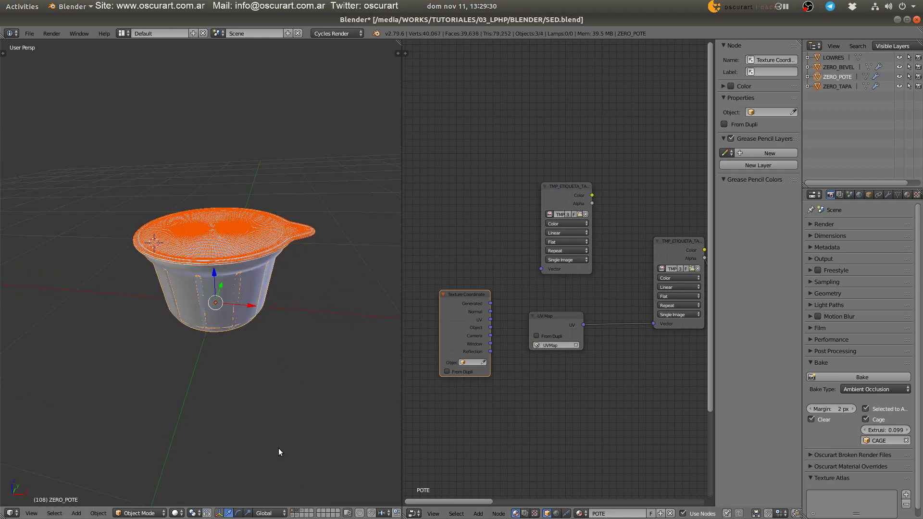
right_click(274, 272)
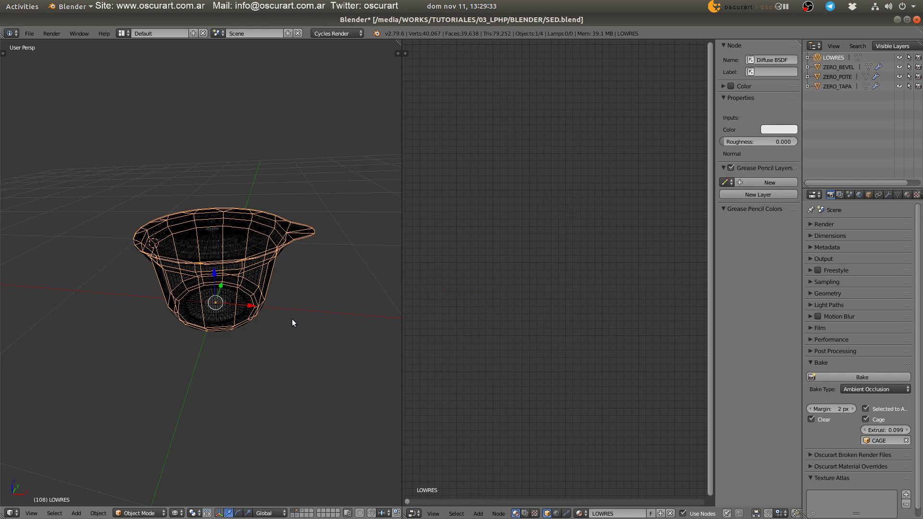
Select all four meshes by type with Shift+G, save SED.blend, and turn the node area into a Text Editor
key(shift+g)
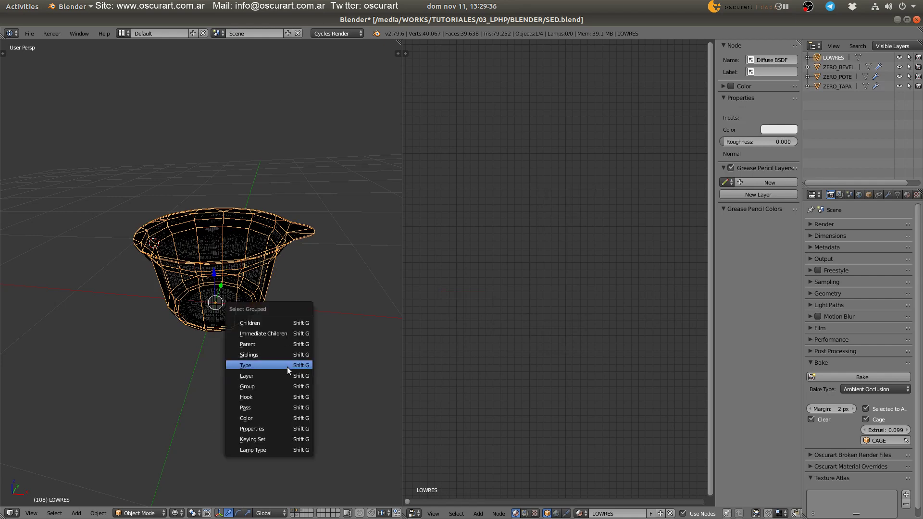
click(287, 367)
key(ctrl+s)
key(shift+F11)
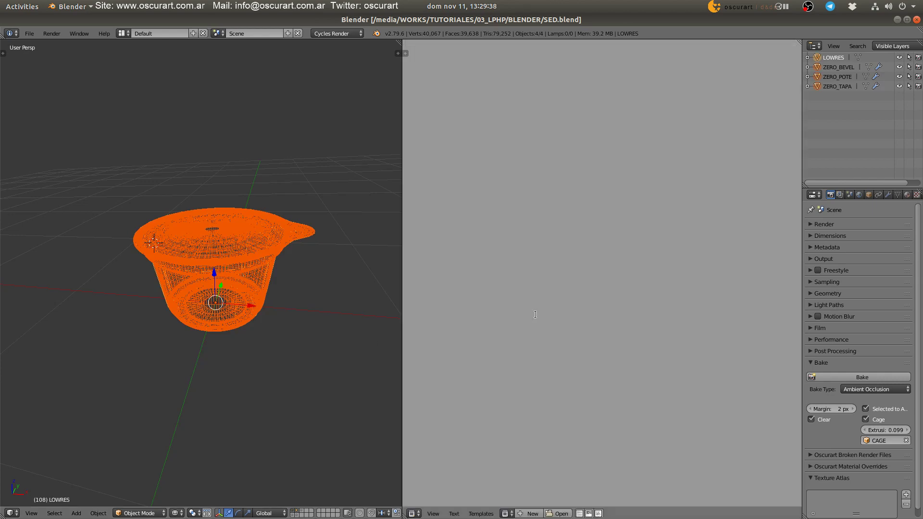
Load oscurart_bake_pbr_maps_linear.py from the BlenderAddons folder into the text editor
click(561, 513)
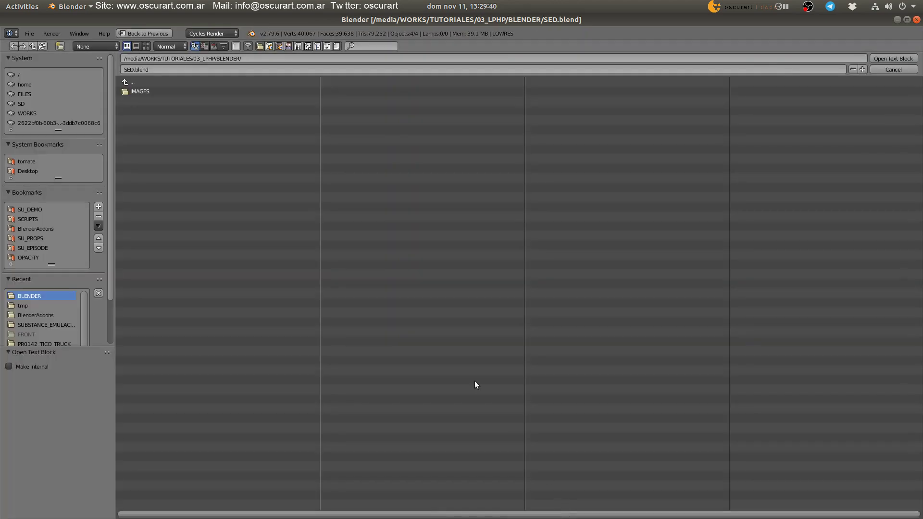
click(29, 228)
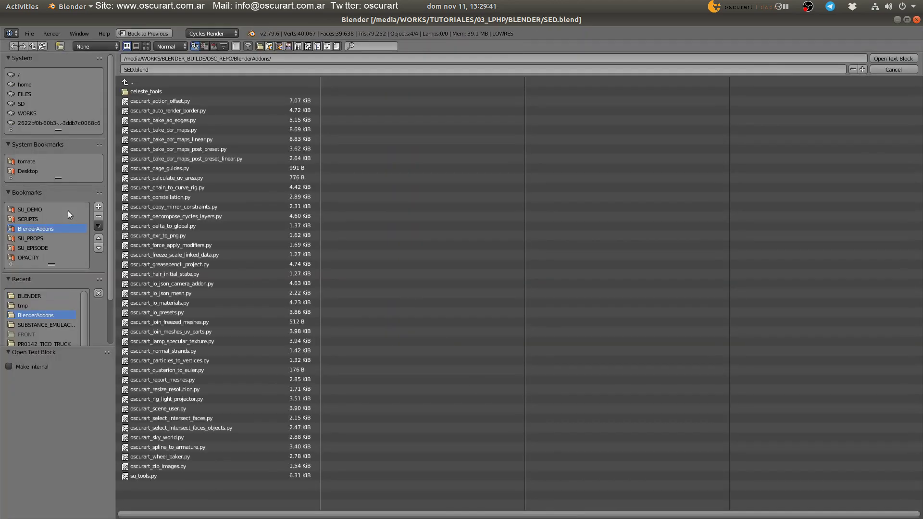
double_click(203, 139)
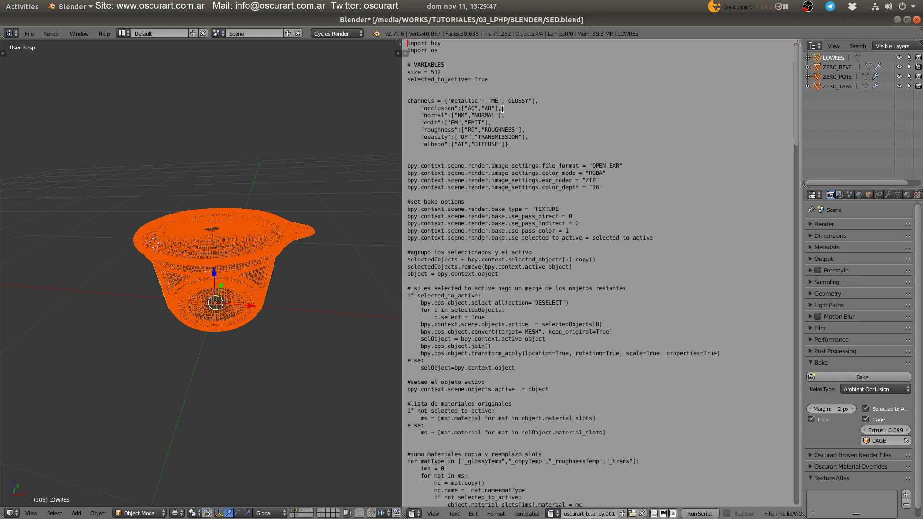
Delete the occlusion, opacity and emit channel lines from the bake script
mouse_move(502, 109)
mouse_down()
mouse_move(538, 100)
mouse_move(405, 129)
mouse_up()
key(BackSpace)
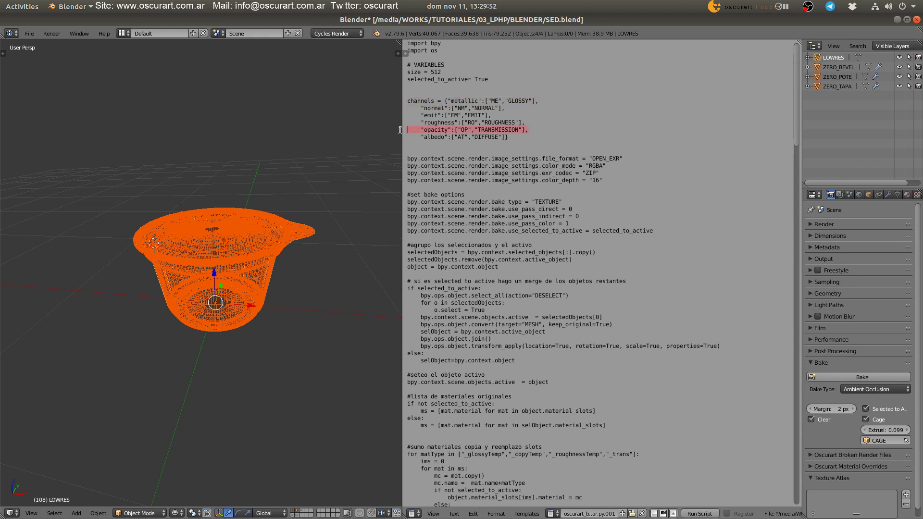
key(BackSpace)
key(BackSpace)
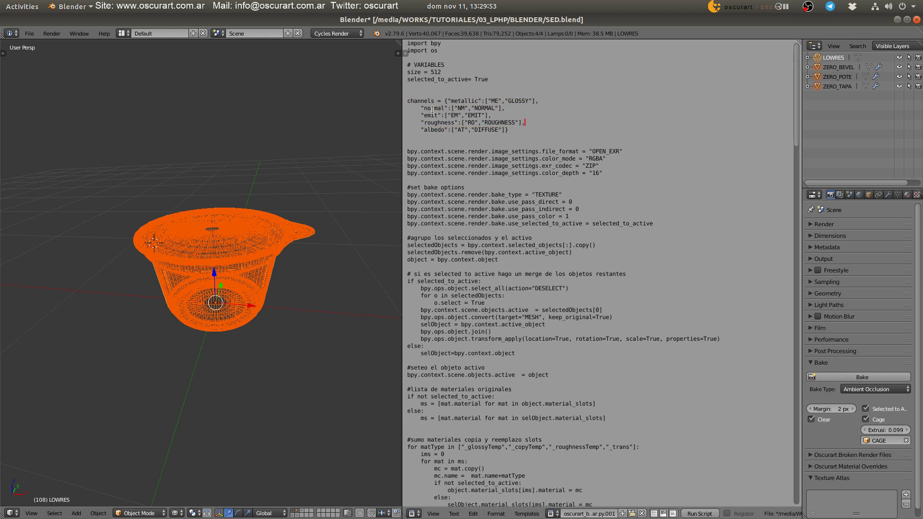
drag(488, 115, 407, 115)
key(BackSpace)
key(BackSpace)
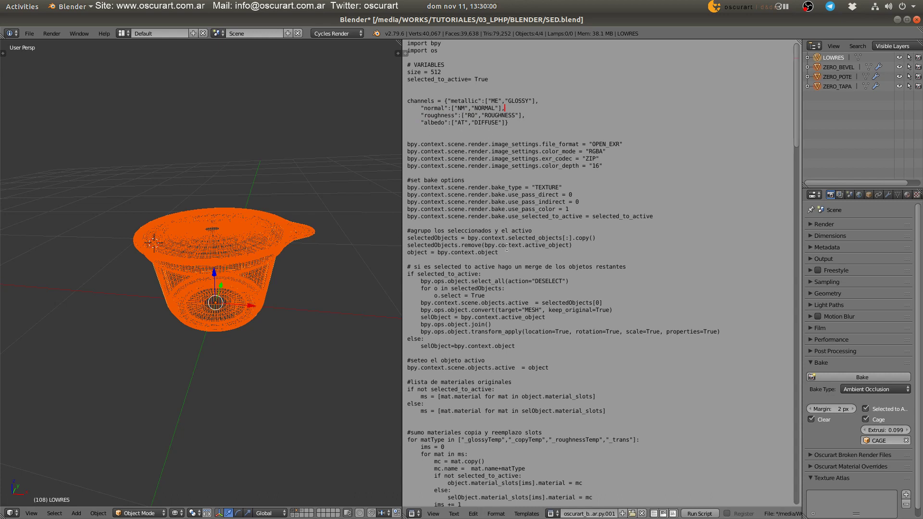
Save SED.blend over the existing file and check the render sampling settings
key(ctrl+s)
click(511, 295)
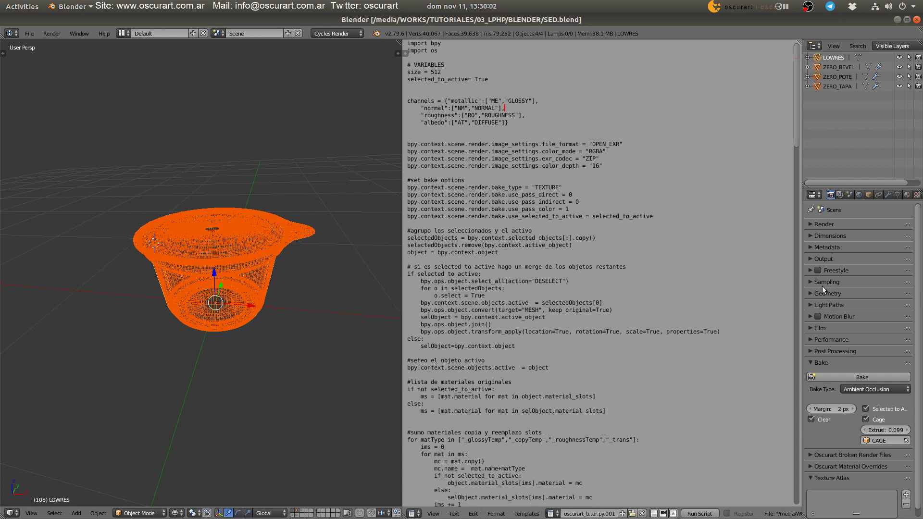
click(833, 285)
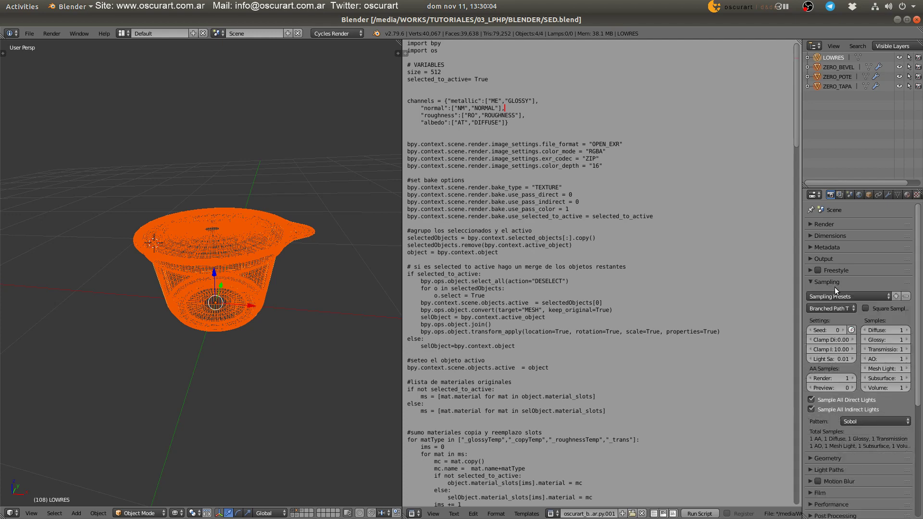
click(814, 285)
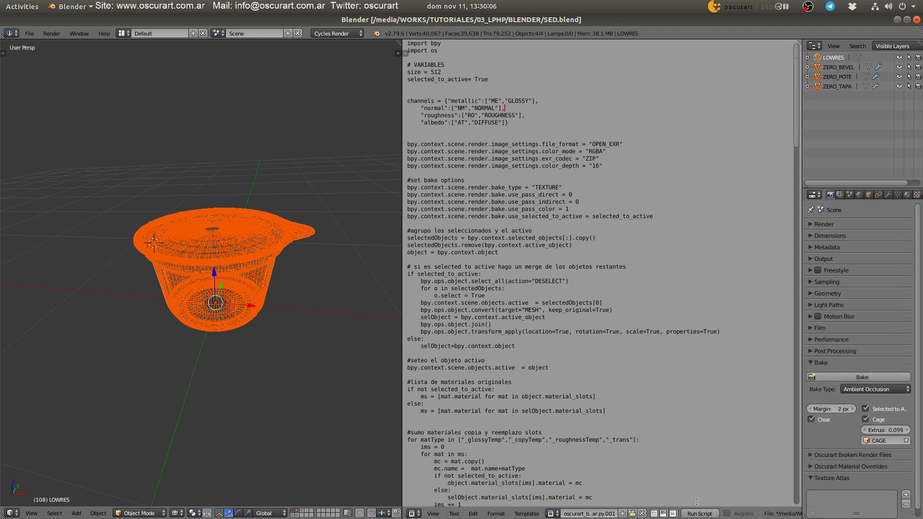
Check the baked EXR maps folder and terminal bake log, then show only the LOWRES layer
key(super)
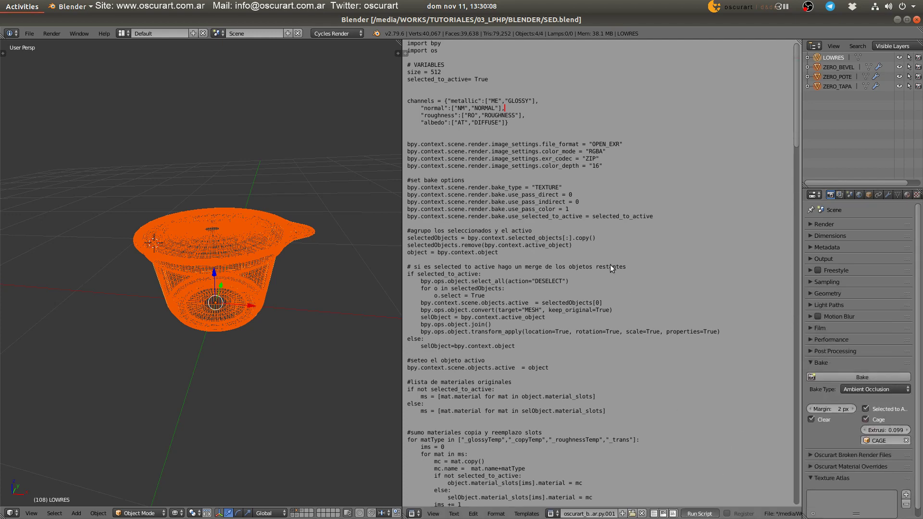
click(711, 235)
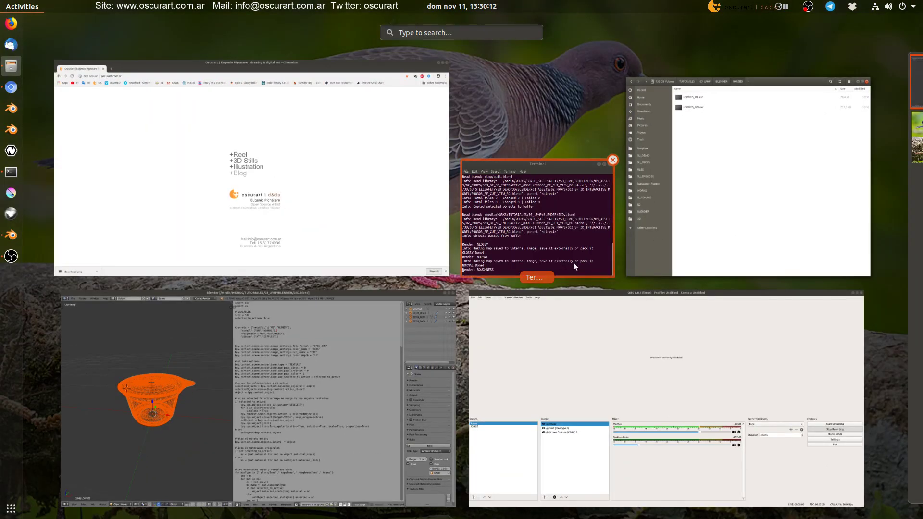
click(573, 263)
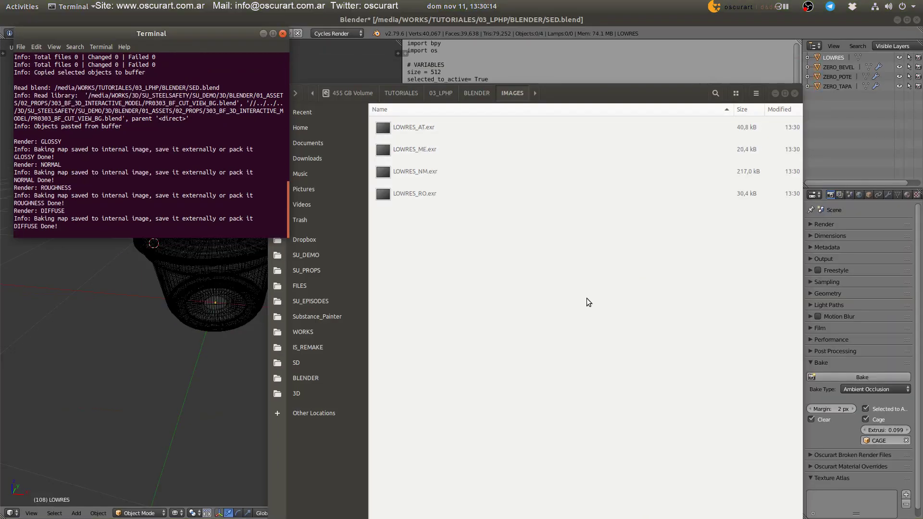
click(192, 392)
click(298, 515)
Select the LOWRES cup and run SU Set Material to build its baked material nodes
right_click(257, 260)
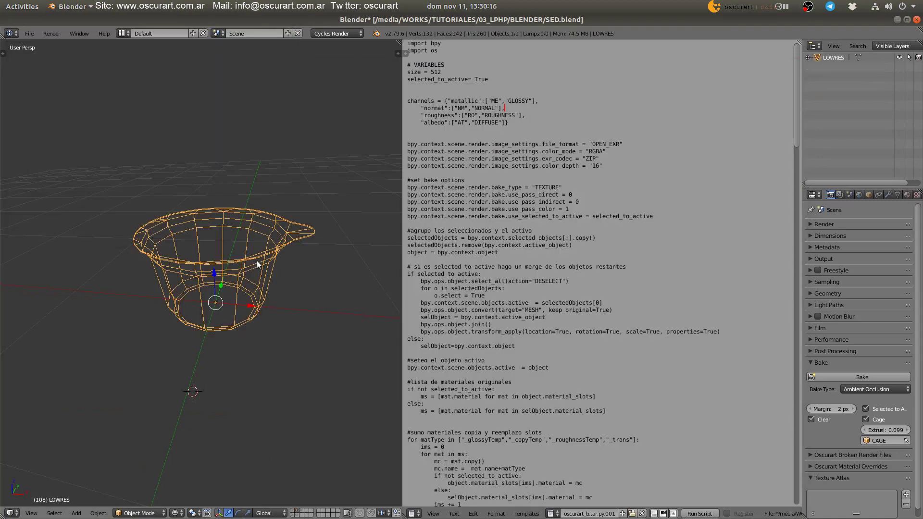
mouse_move(263, 310)
middle_down()
mouse_move(249, 307)
mouse_move(257, 291)
middle_up()
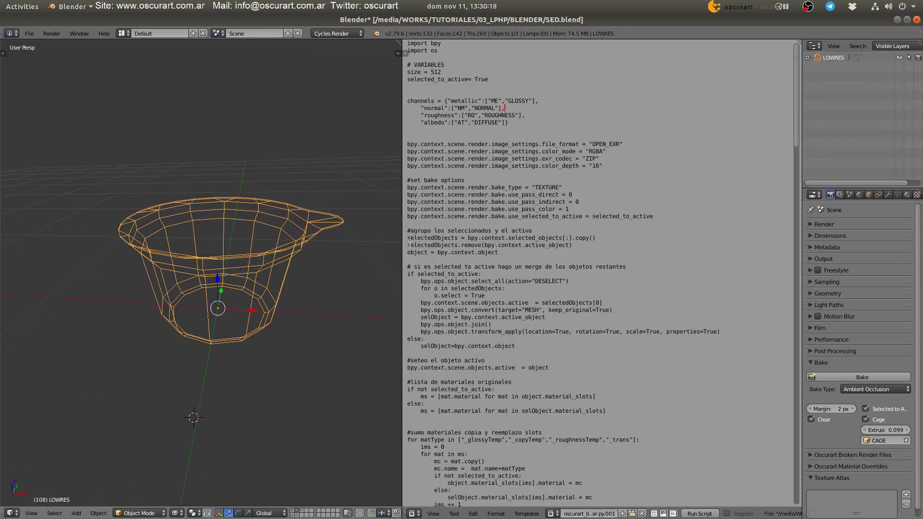
key(shift+F3)
middle_drag(220, 328, 381, 299)
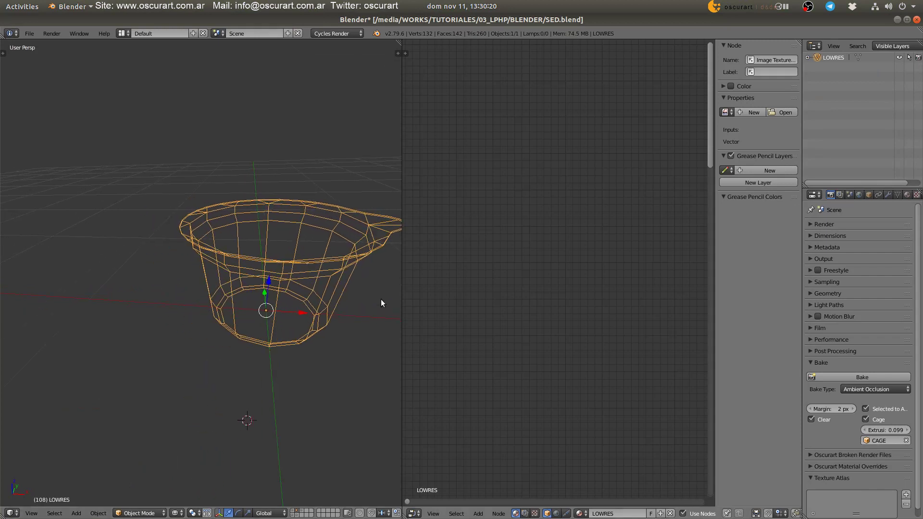
key(space)
text(set)
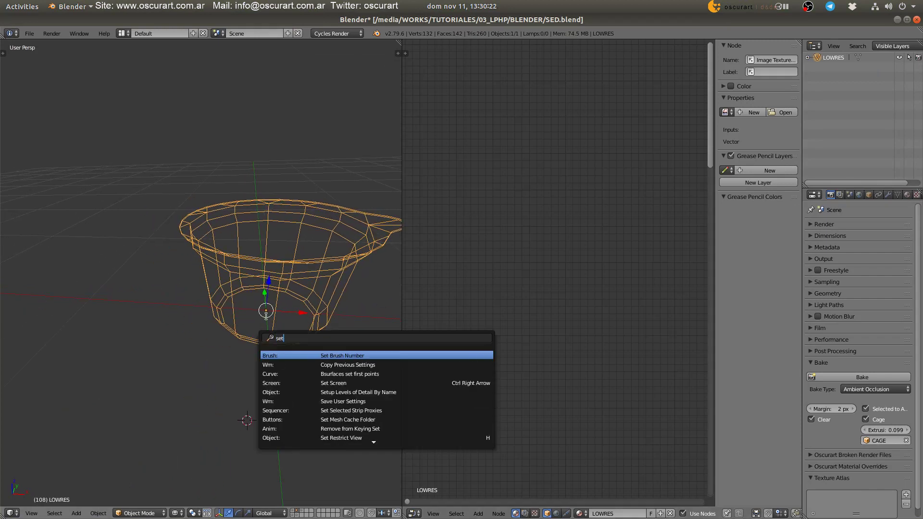
text( ma)
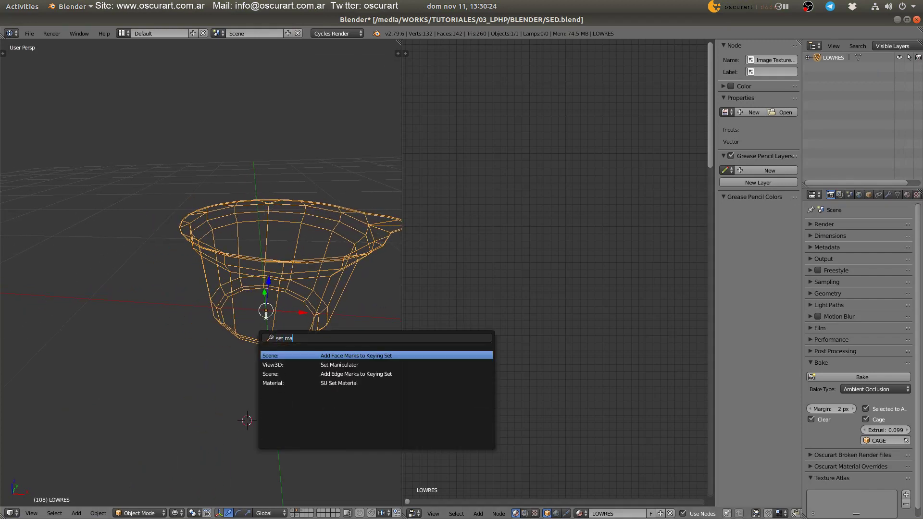
key(Down)
key(Down)
key(Down)
key(Return)
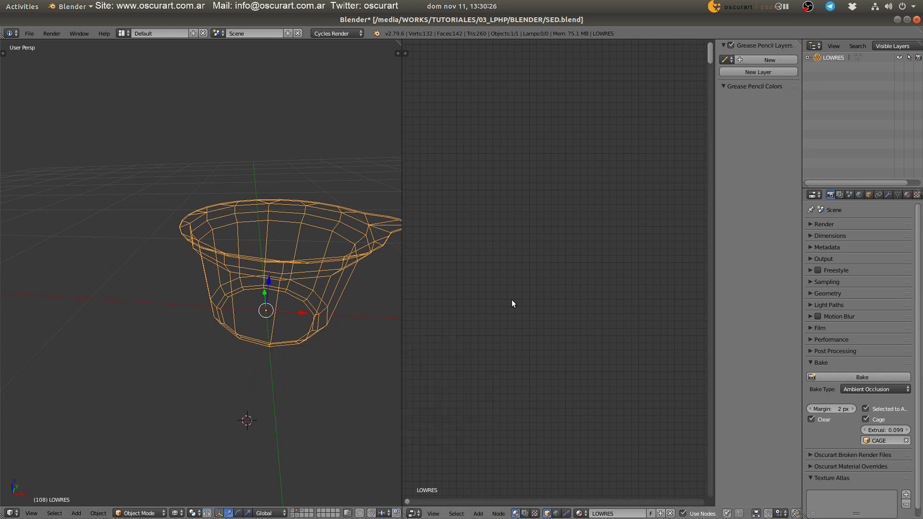
Move the LOWRES_NM texture node below LOWRES_RO and set its colour space to Color
mouse_move(511, 306)
middle_down()
mouse_move(548, 326)
mouse_move(549, 213)
mouse_move(438, 240)
middle_up()
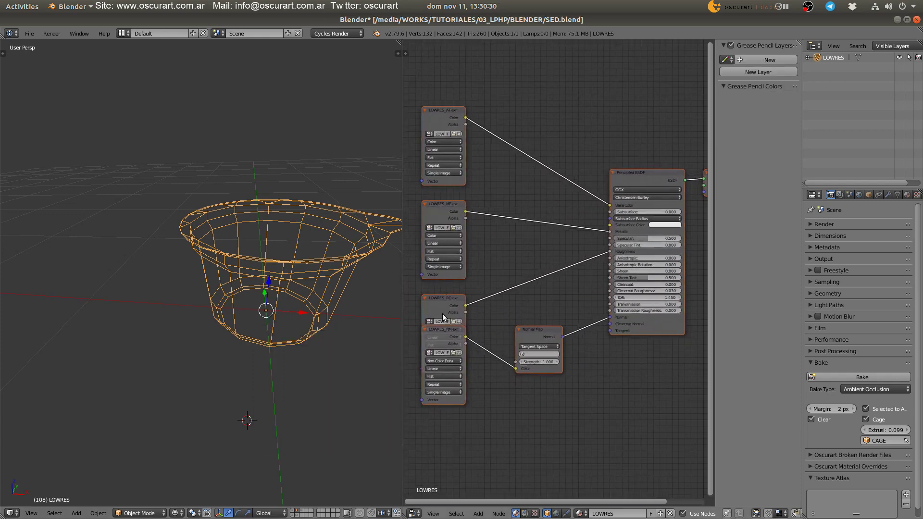
drag(453, 302, 456, 366)
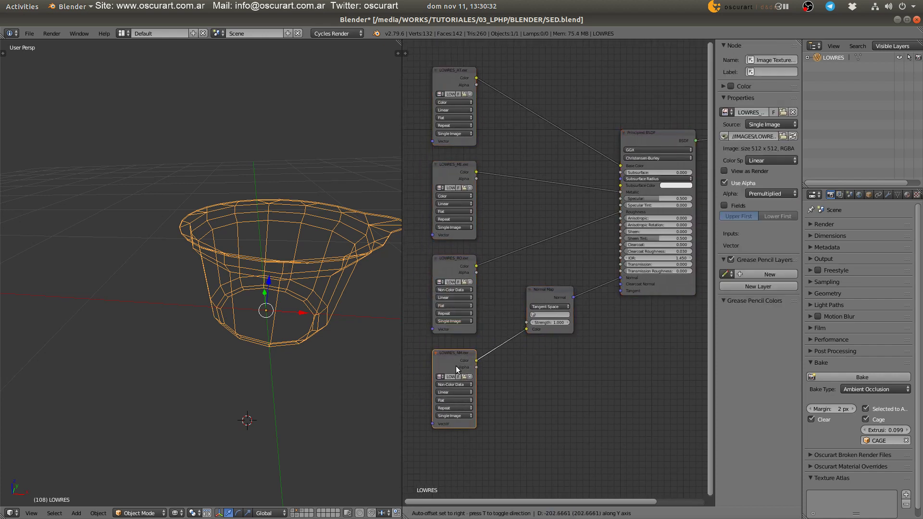
click(447, 291)
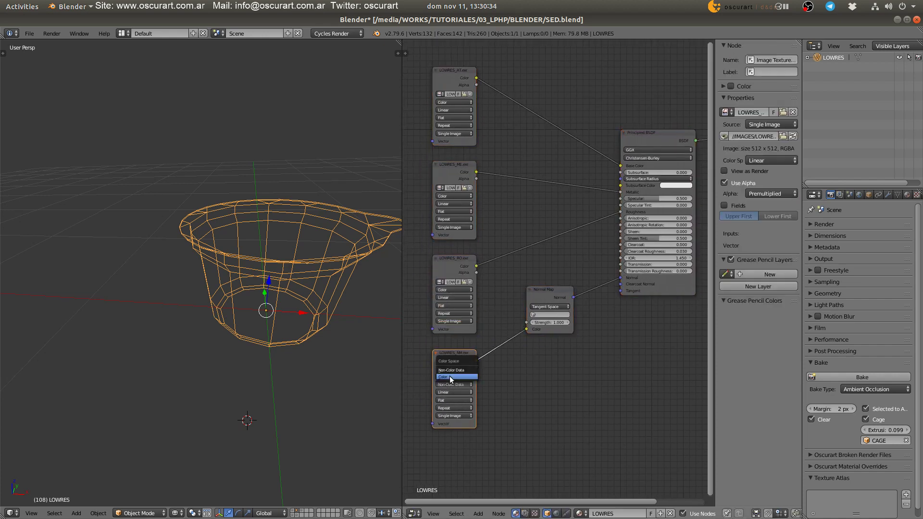
click(449, 376)
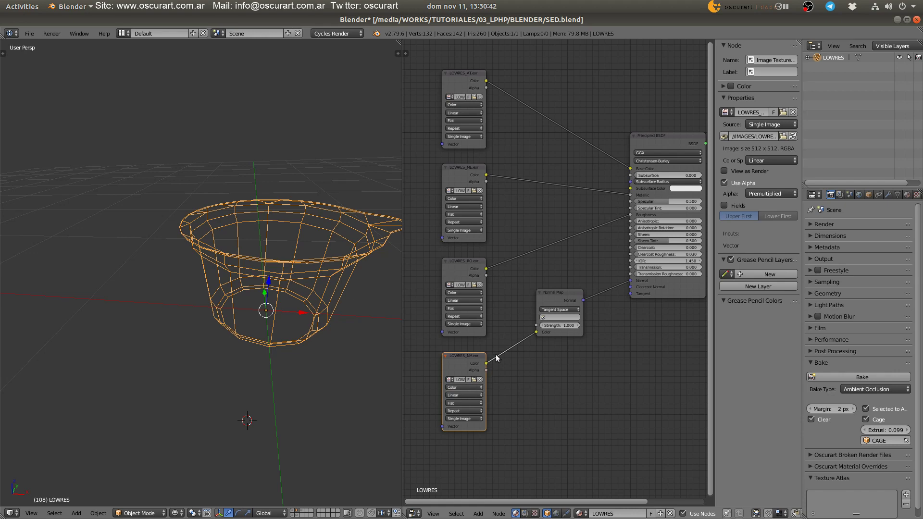
middle_drag(687, 255, 549, 270)
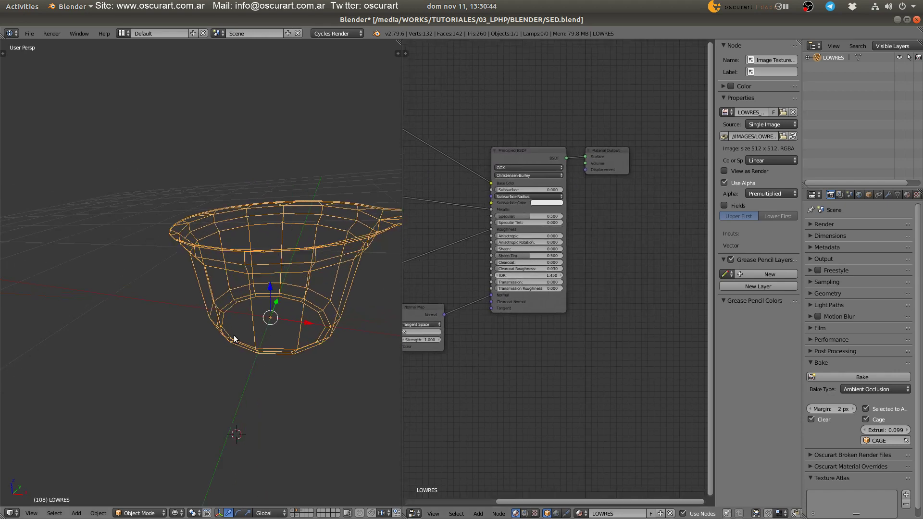
Preview the LOWRES cup in rendered shading, orbiting to inspect its lid and underside
key(shift+z)
middle_drag(265, 335, 284, 411)
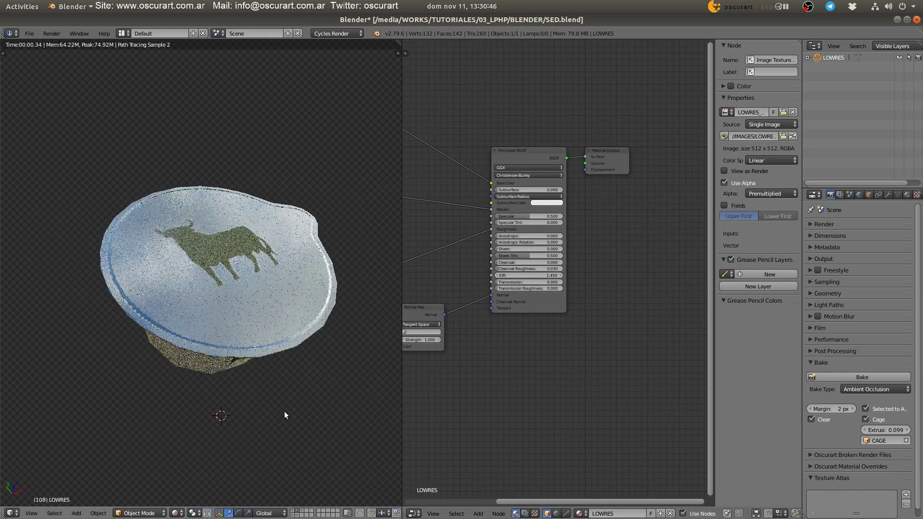
mouse_move(247, 439)
middle_down()
mouse_move(259, 327)
mouse_move(264, 337)
mouse_move(232, 319)
mouse_move(242, 289)
middle_up()
Return to solid shading and show the layer with the high-poly cup parts
key(shift+z)
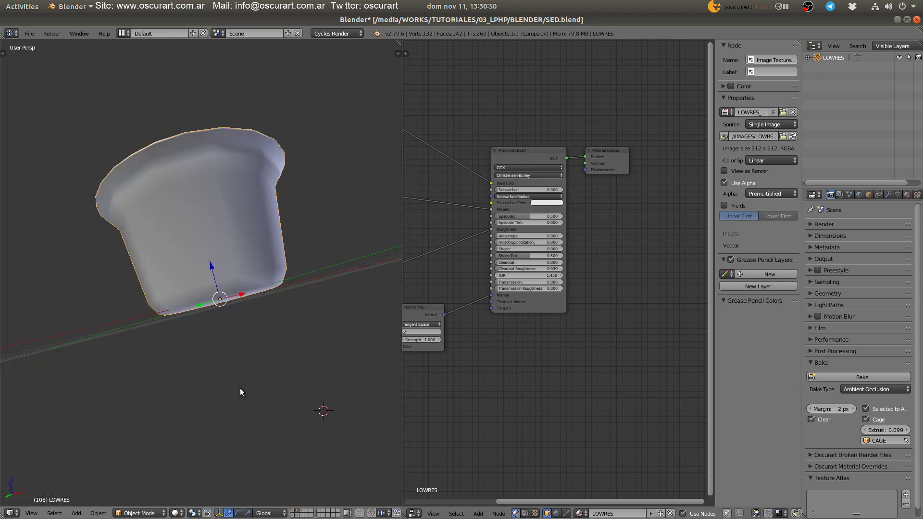
middle_drag(241, 391, 248, 385)
click(294, 511)
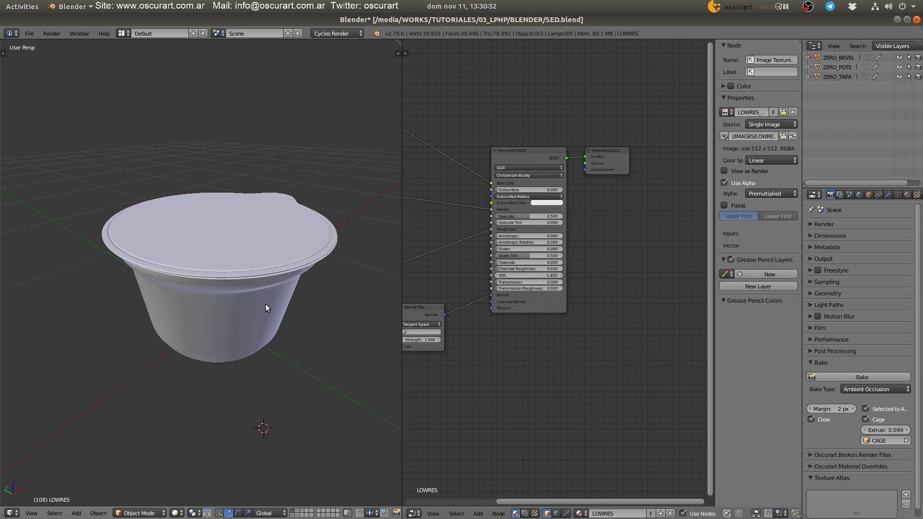
key(shift+a)
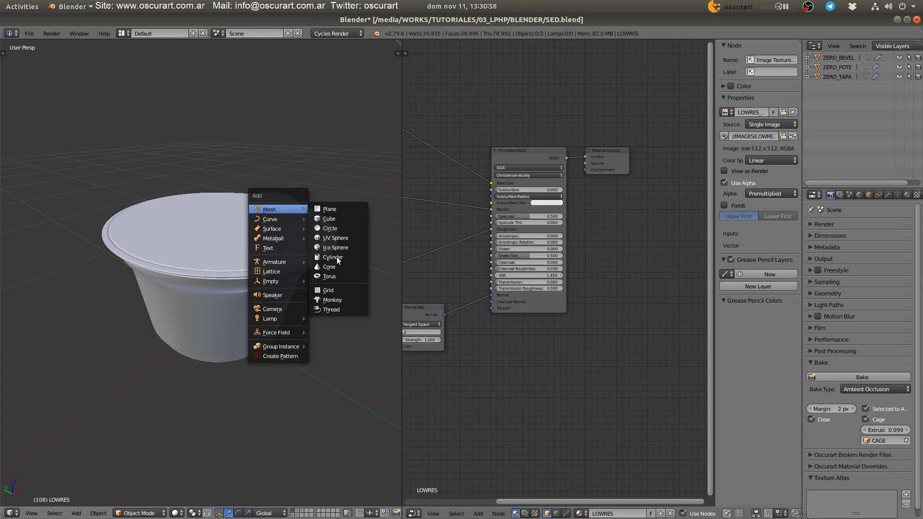
Add a plane, scale it down, and raise it along Z onto the cup's lid
click(339, 209)
key(s)
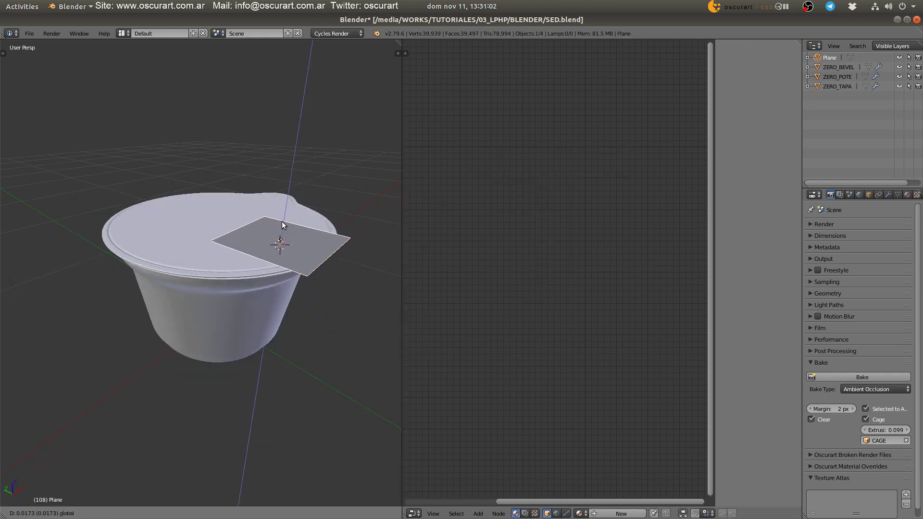
click(305, 212)
scroll(305, 212, up, 2)
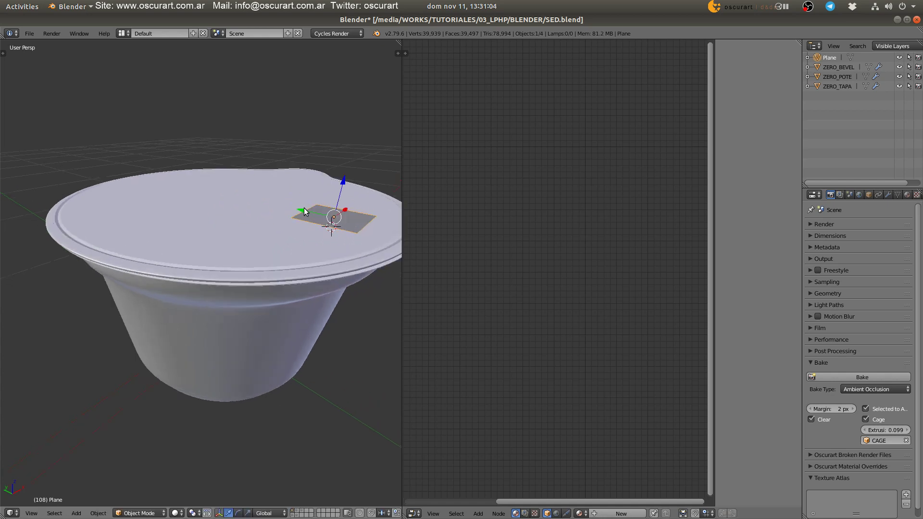
scroll(344, 189, up, 1)
key(g)
key(z)
click(345, 190)
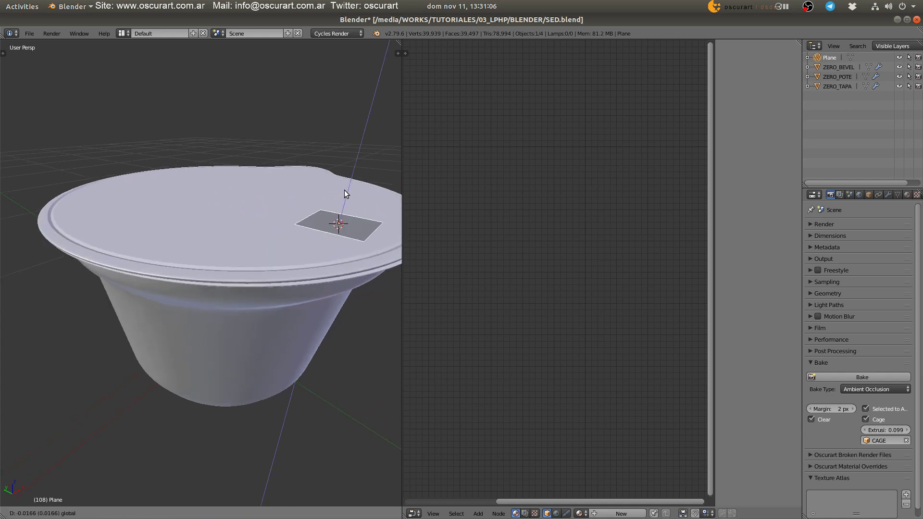
Extrude the plane slightly into a thin slab in Edit Mode, then return to Object Mode
key(Tab)
key(6)
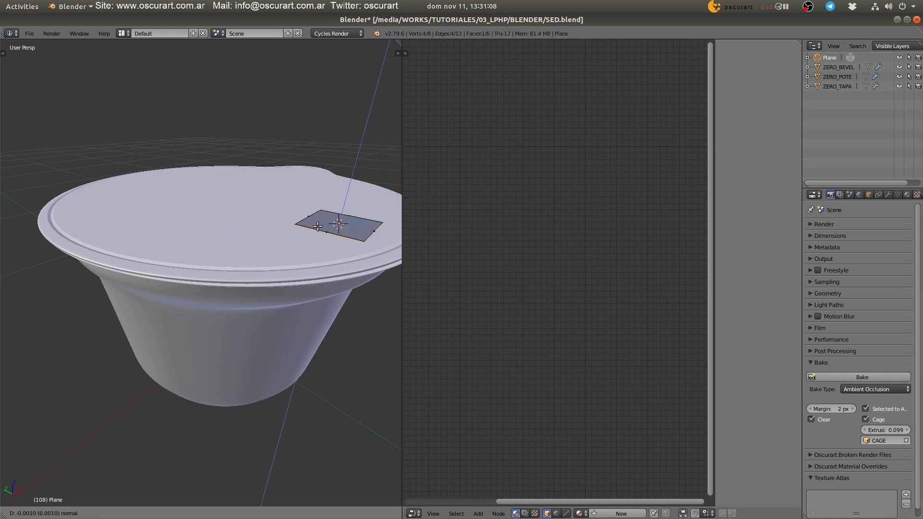
scroll(313, 219, up, 2)
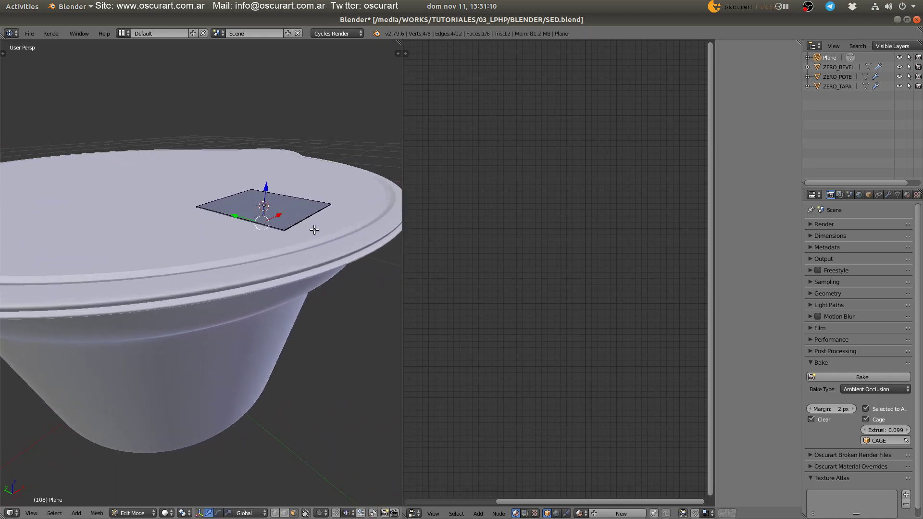
key(a)
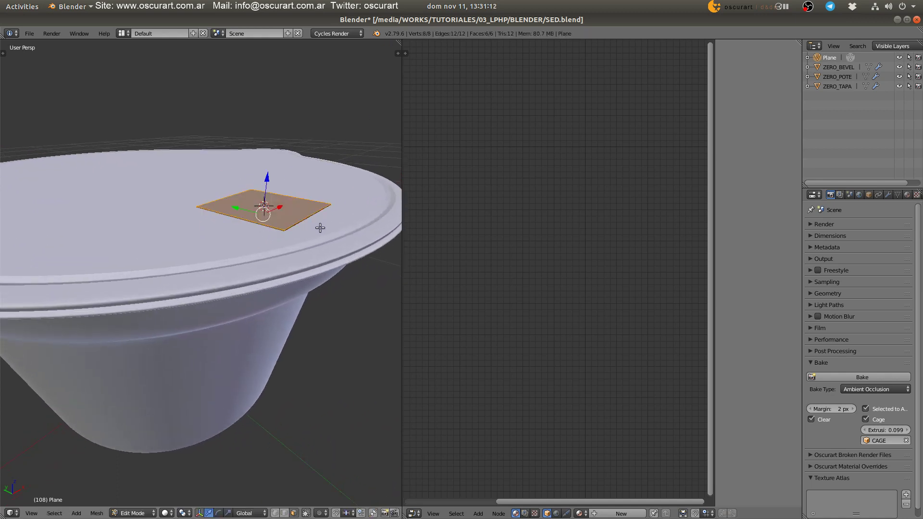
key(Tab)
Create a new material for the plane with an Emission node linked to the output Surface
click(906, 195)
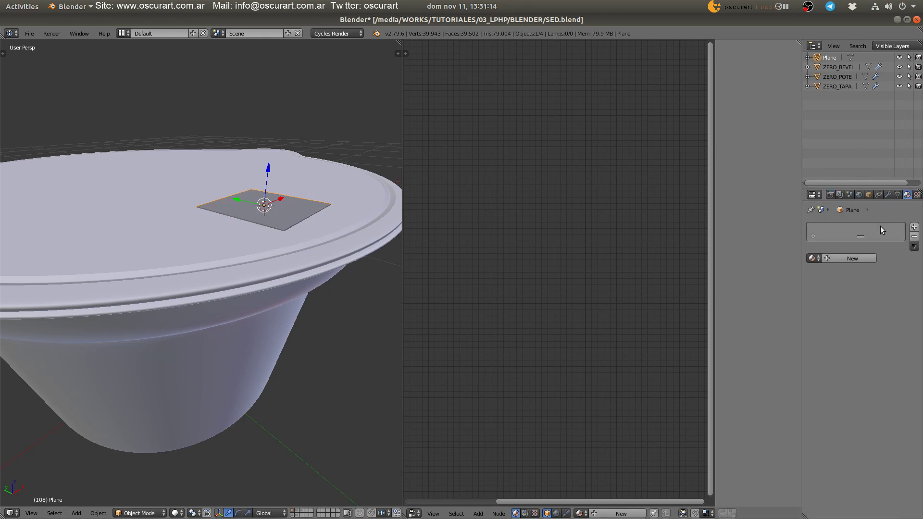
click(855, 261)
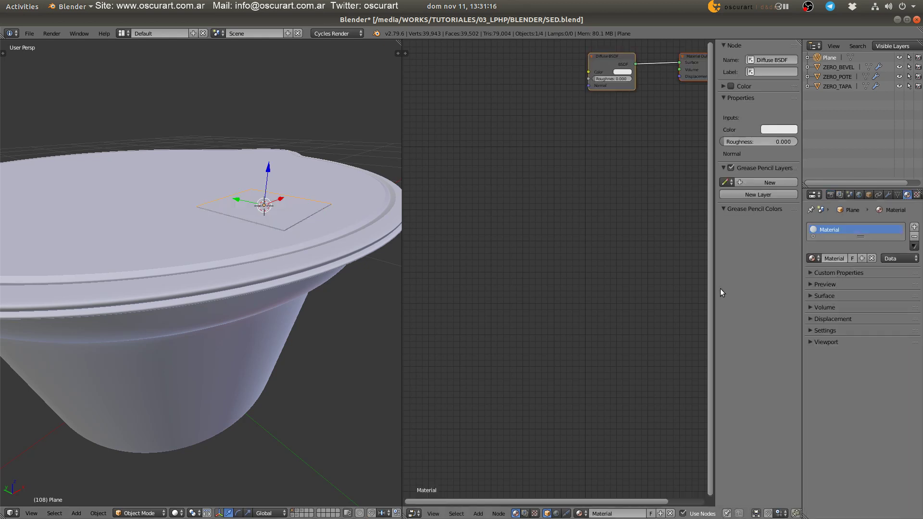
key(Home)
key(shift+a)
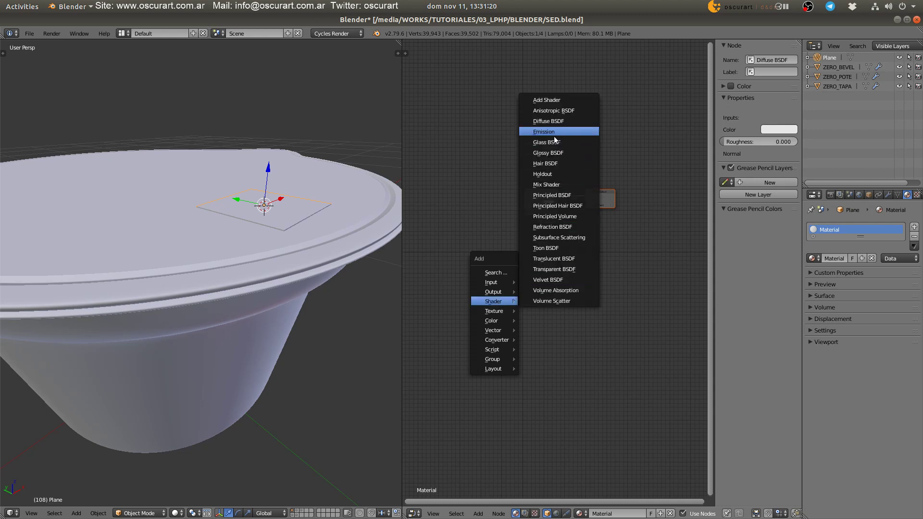
click(558, 132)
click(533, 250)
drag(532, 248, 586, 196)
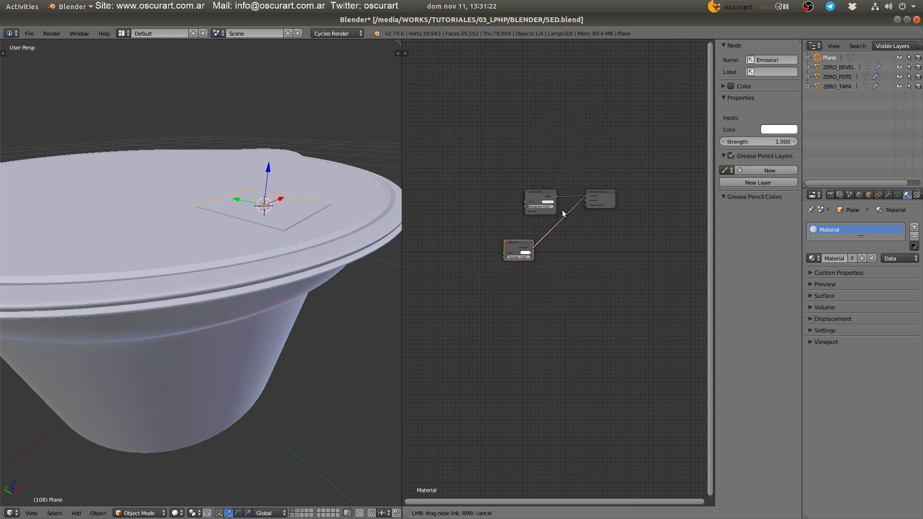
Make the emission colour green and preview the glowing slab in rendered shading
click(525, 253)
click(533, 216)
scroll(255, 346, down, 5)
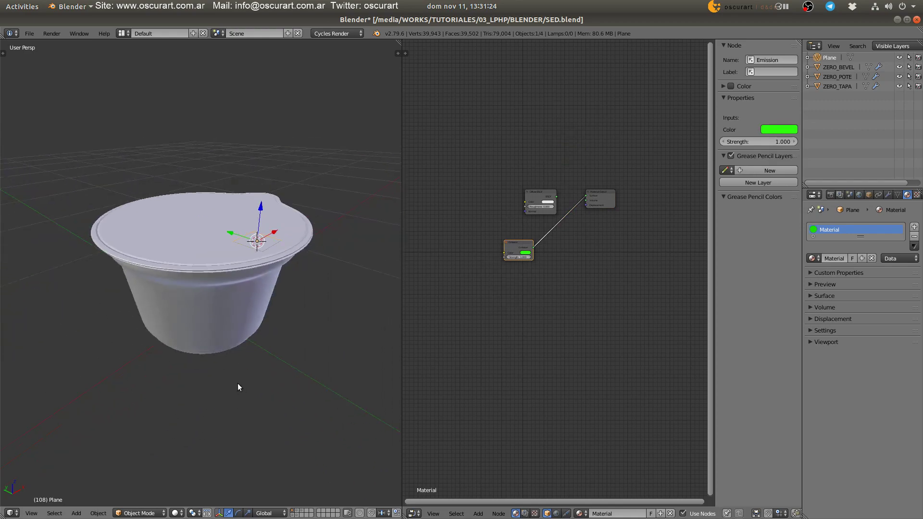
key(shift+z)
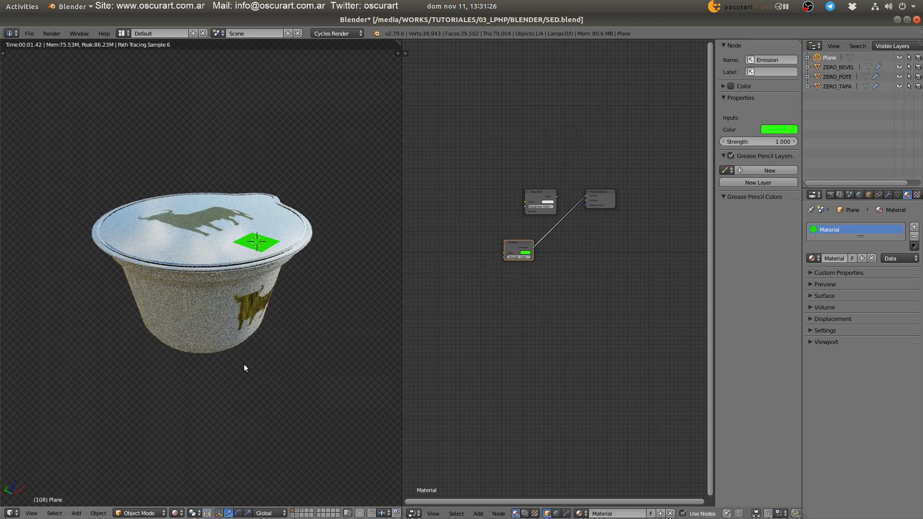
middle_drag(244, 364, 260, 362)
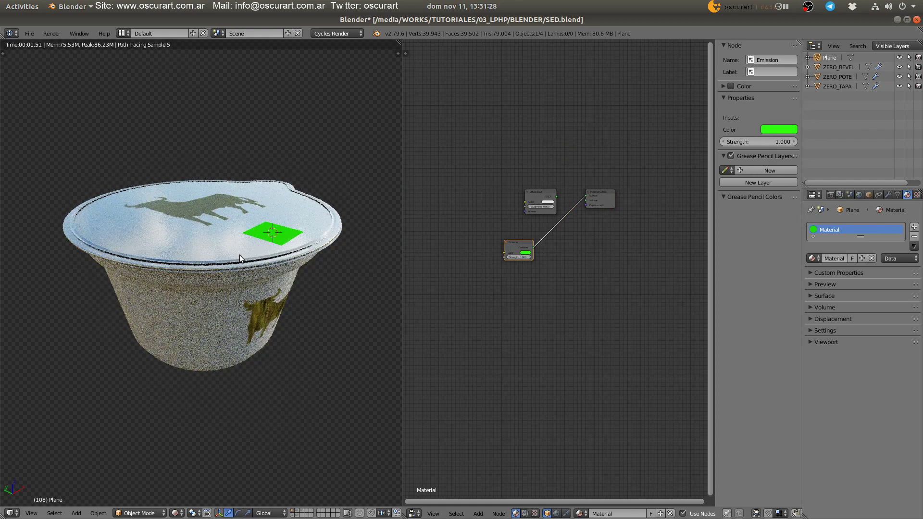
Switch to wireframe shading and select the low-poly LOWRES cup on its layer
key(z)
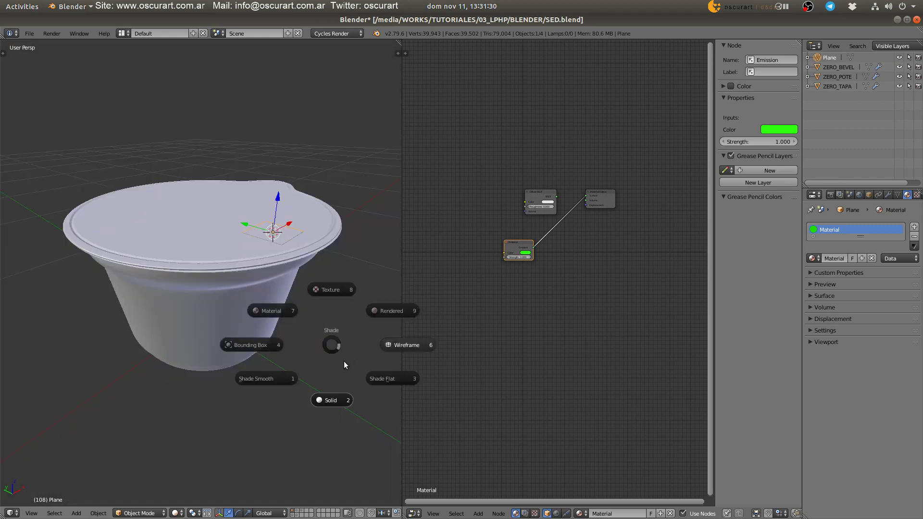
click(345, 362)
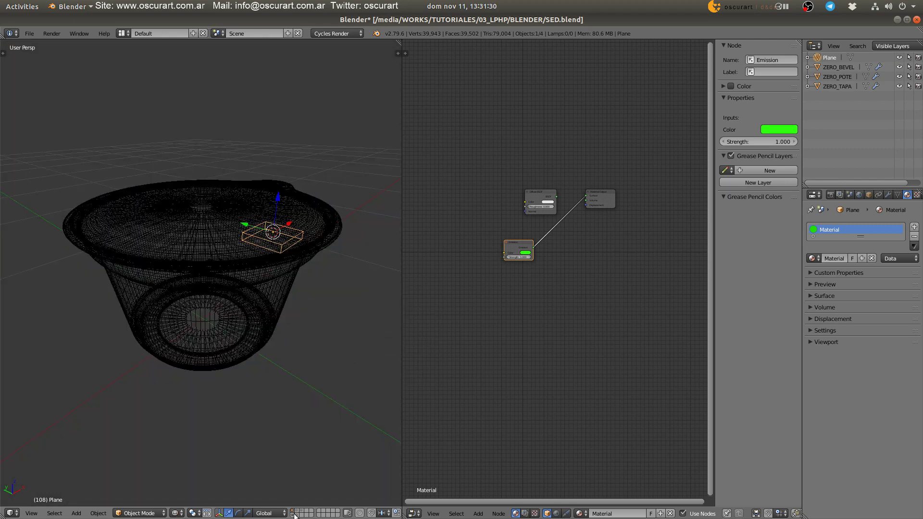
click(297, 512)
right_click(281, 264)
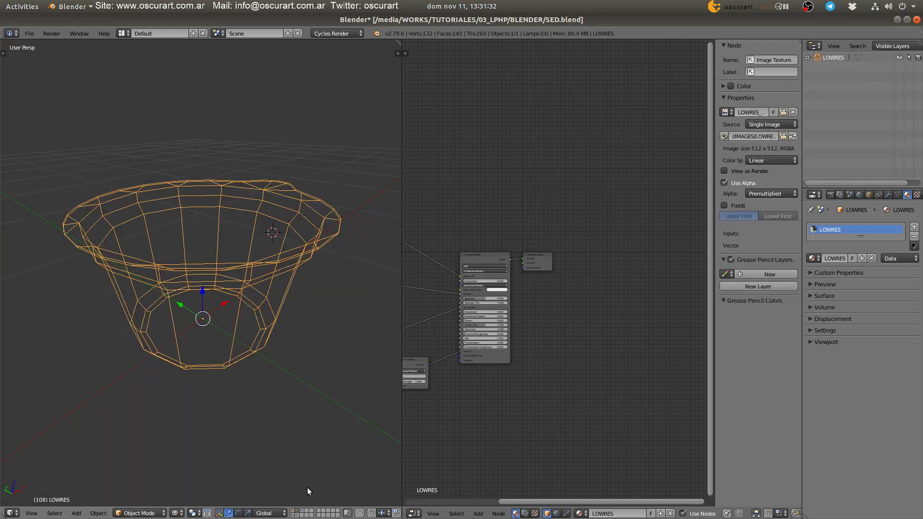
Select all five cup objects with Select Grouped and show the bake script
shift+click(295, 510)
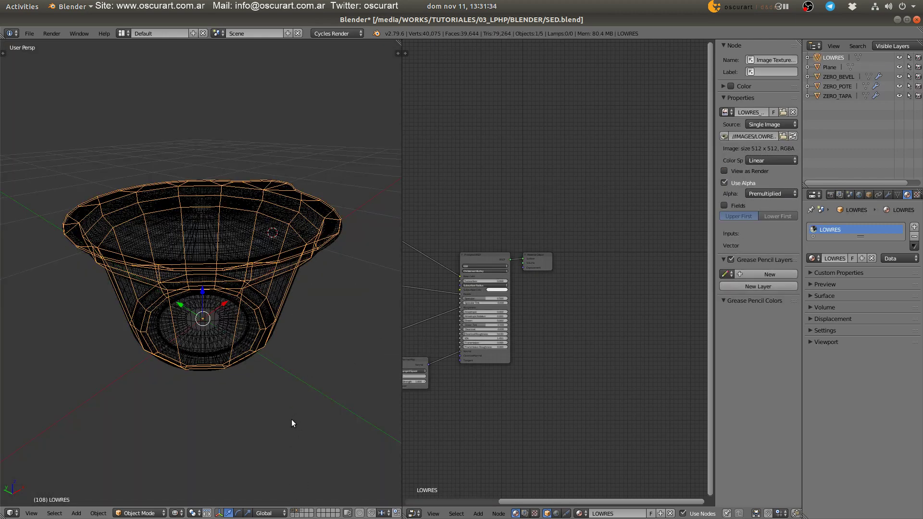
key(shift+g)
click(290, 418)
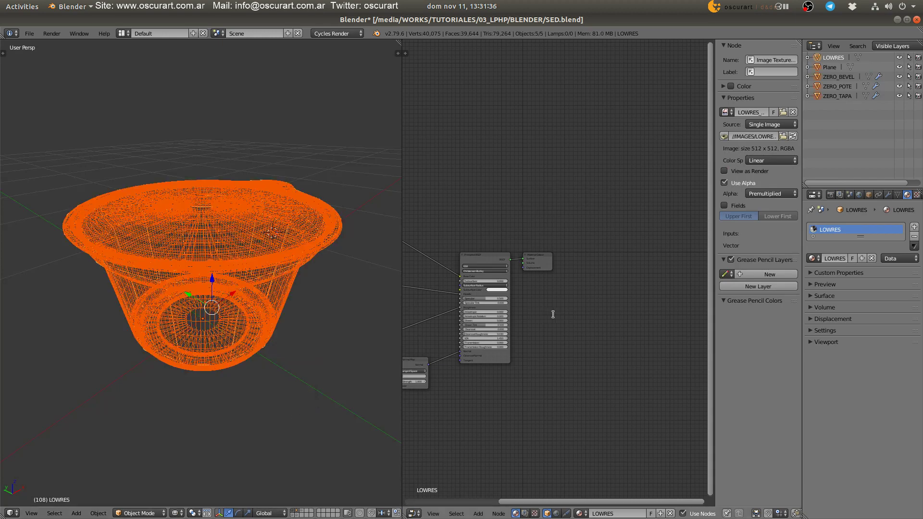
key(shift+F11)
Reload the bake script and remove the occlusion and opacity entries from its channels list
right_click(576, 211)
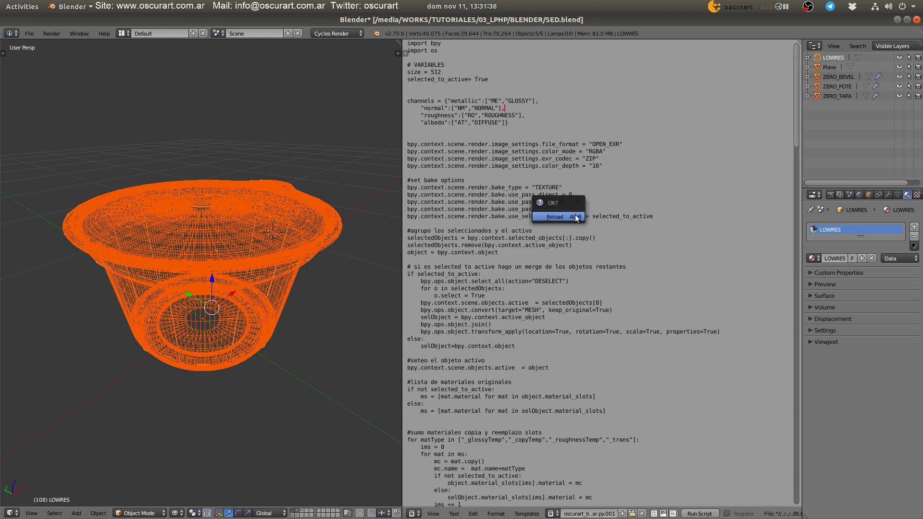
key(ctrl+z)
drag(508, 110, 403, 109)
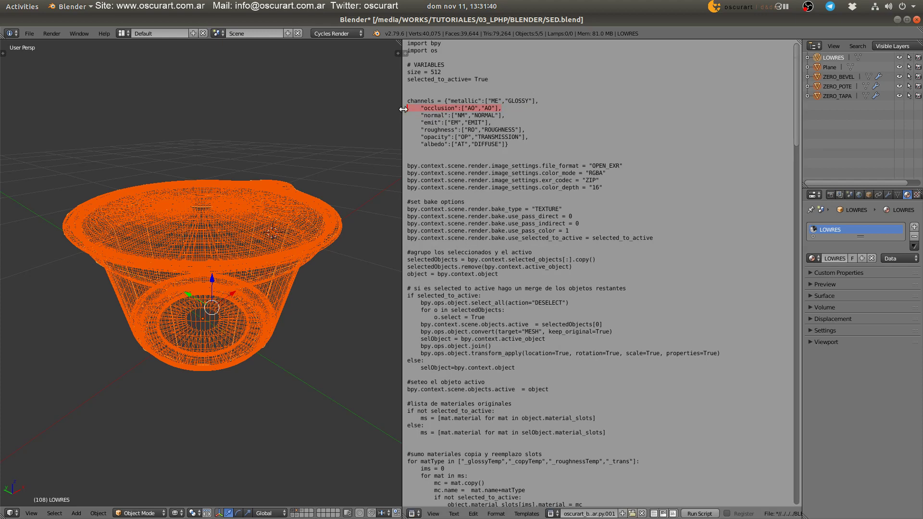
key(BackSpace)
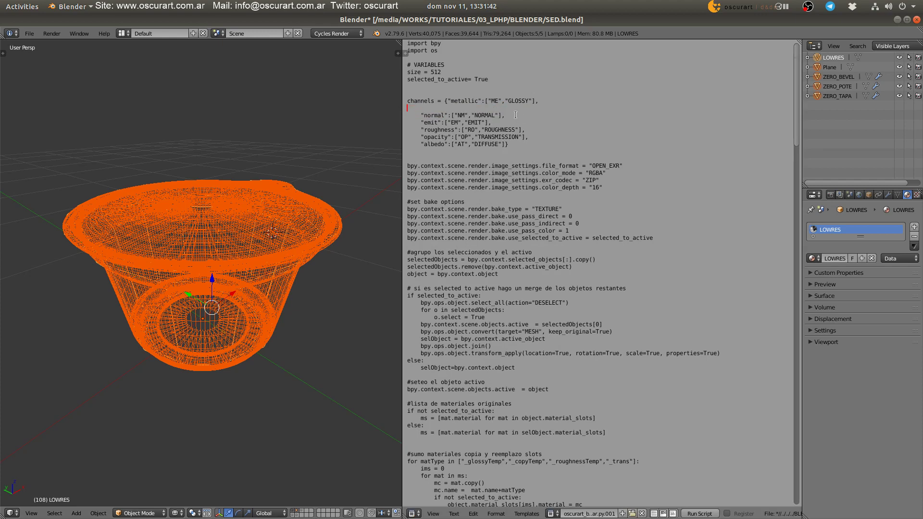
key(BackSpace)
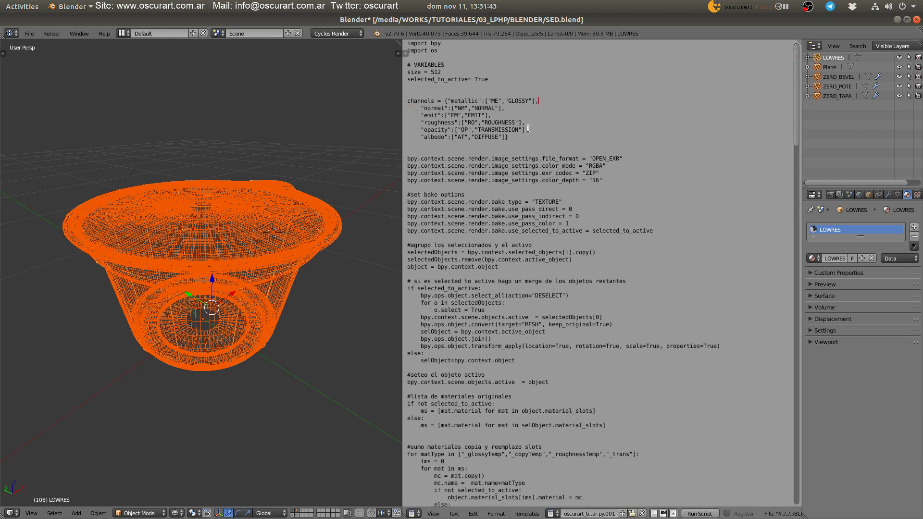
drag(535, 129, 402, 132)
key(BackSpace)
key(BackSpace)
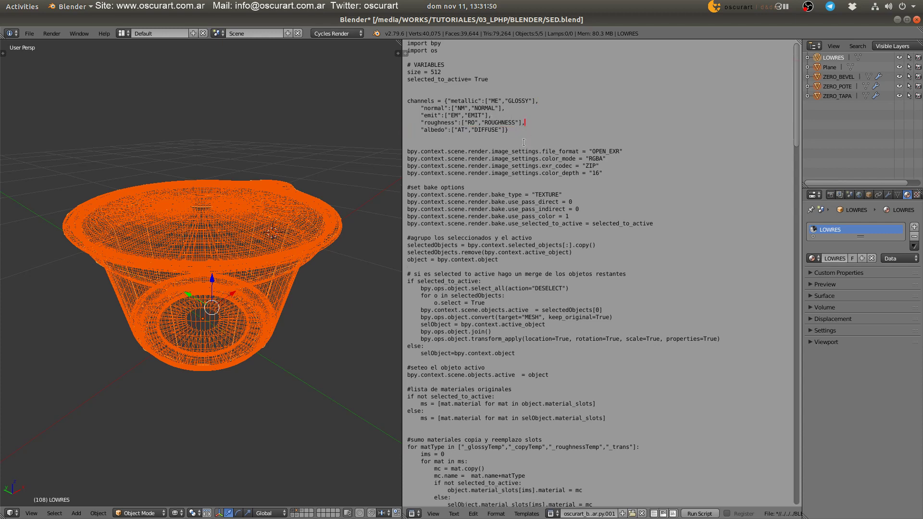
Check the bake output in the terminal, then return Blender's script area to the node editor
key(super)
click(555, 250)
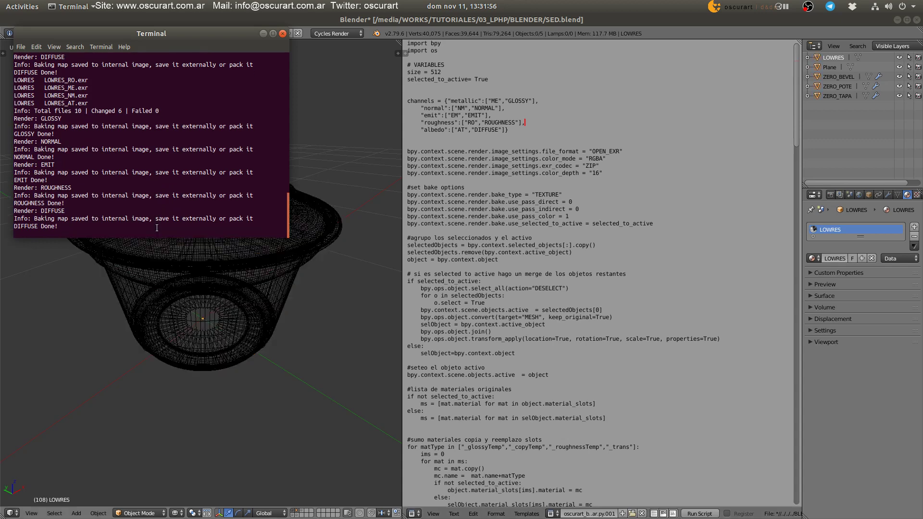
click(198, 335)
key(shift+F4)
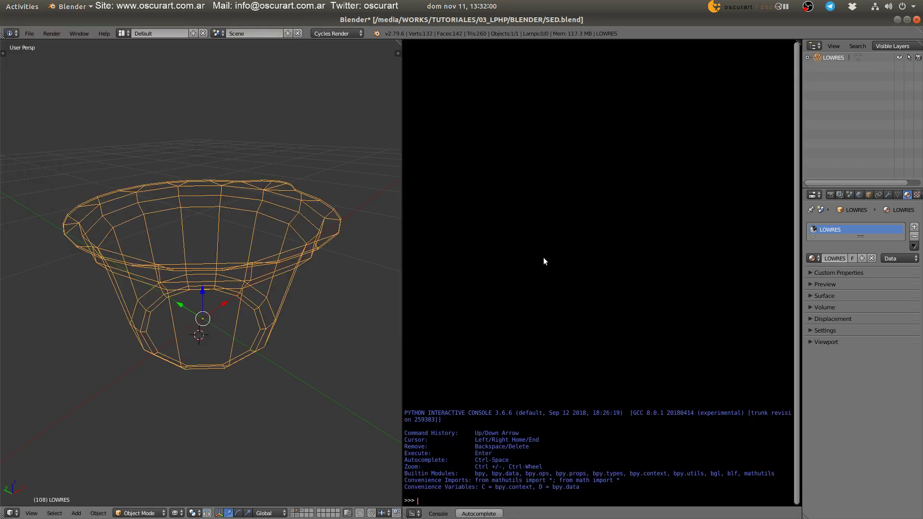
key(shift+F3)
scroll(572, 218, up, 2)
Run SU Set Material to build the cup's nodes and preview it in rendered shading
key(space)
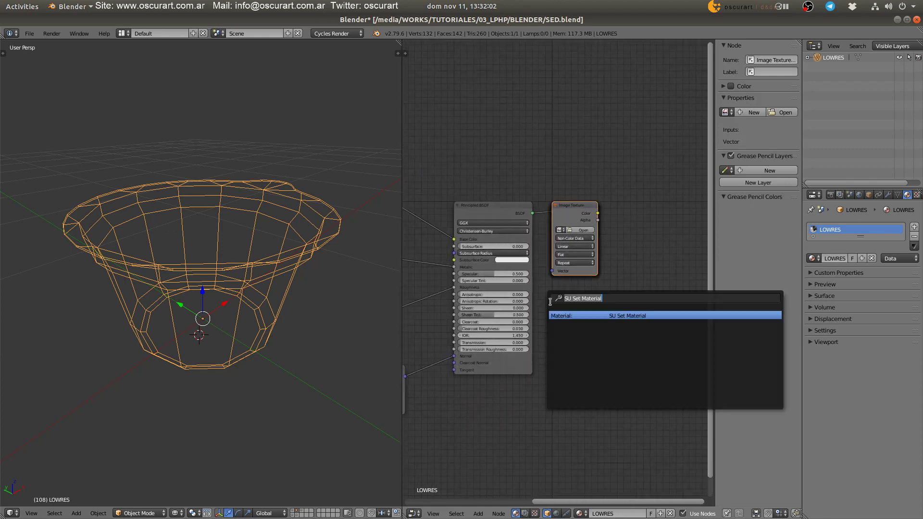
key(Return)
scroll(574, 218, up, 1)
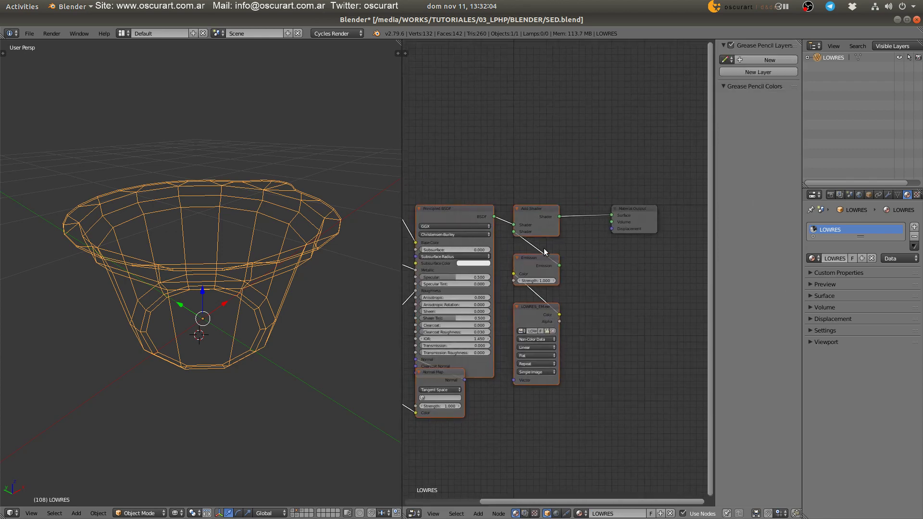
scroll(574, 218, up, 1)
click(560, 200)
middle_drag(549, 199, 517, 202)
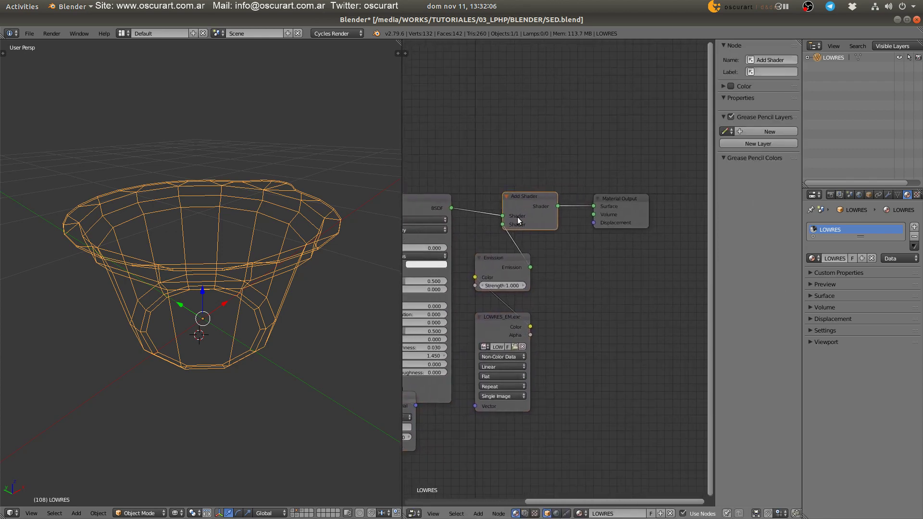
key(shift+z)
mouse_move(266, 327)
middle_down()
mouse_move(200, 408)
mouse_move(210, 398)
mouse_move(151, 379)
middle_up()
Set the emission, metallic, roughness and normal image nodes' colour space to Color
click(509, 359)
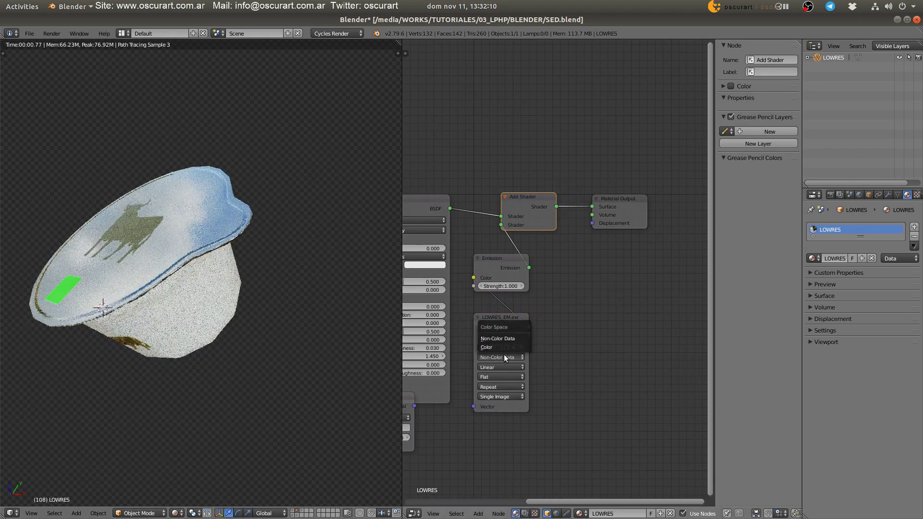
middle_drag(404, 272, 611, 233)
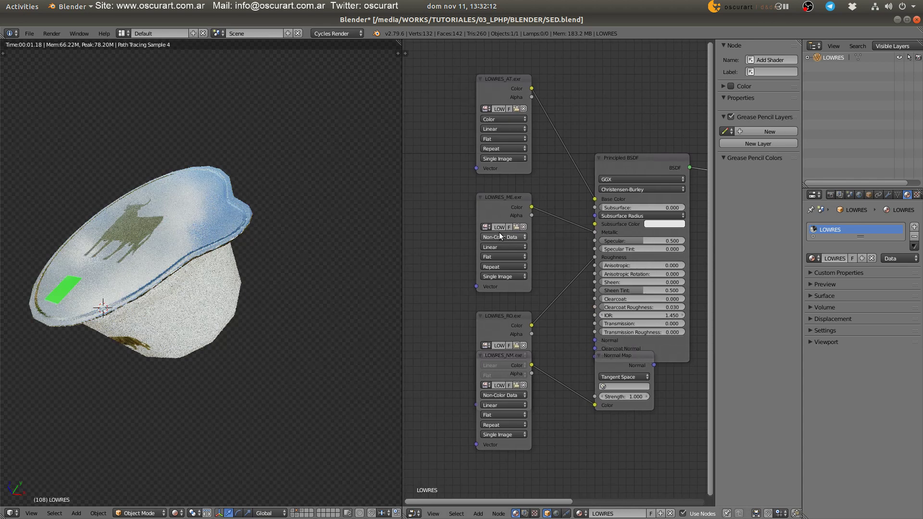
click(499, 234)
middle_drag(501, 311, 496, 272)
drag(496, 272, 495, 335)
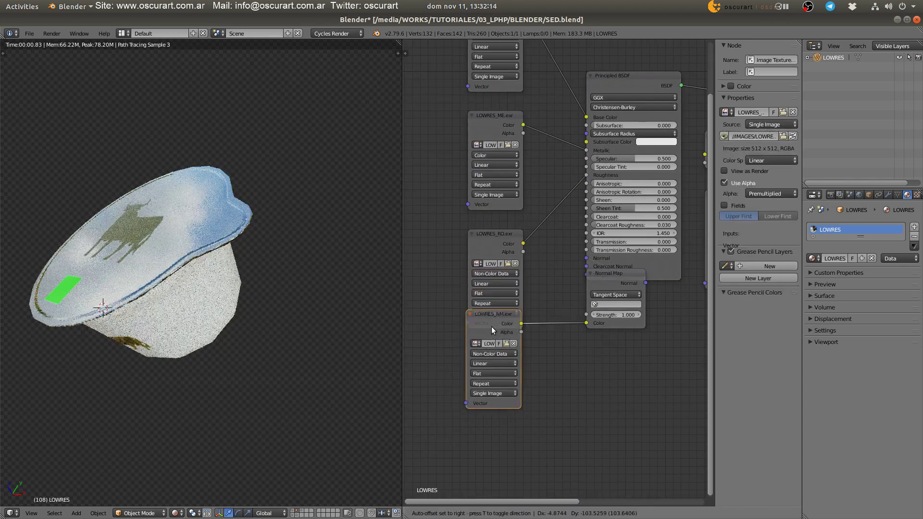
click(489, 274)
click(494, 377)
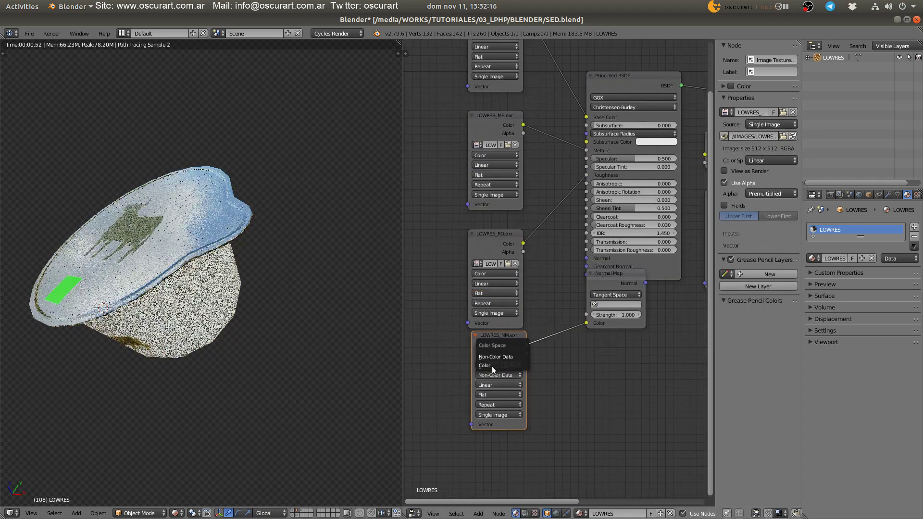
mouse_move(375, 288)
middle_down()
mouse_move(198, 376)
mouse_move(200, 448)
mouse_move(140, 420)
mouse_move(238, 403)
mouse_move(208, 438)
mouse_move(221, 449)
mouse_move(267, 332)
mouse_move(267, 351)
mouse_move(247, 334)
mouse_move(191, 389)
mouse_move(221, 466)
mouse_move(228, 385)
mouse_move(204, 436)
mouse_move(276, 293)
mouse_move(252, 299)
mouse_move(209, 377)
mouse_move(212, 367)
middle_up()
Return to solid shading and split the window into four image editor areas
key(z)
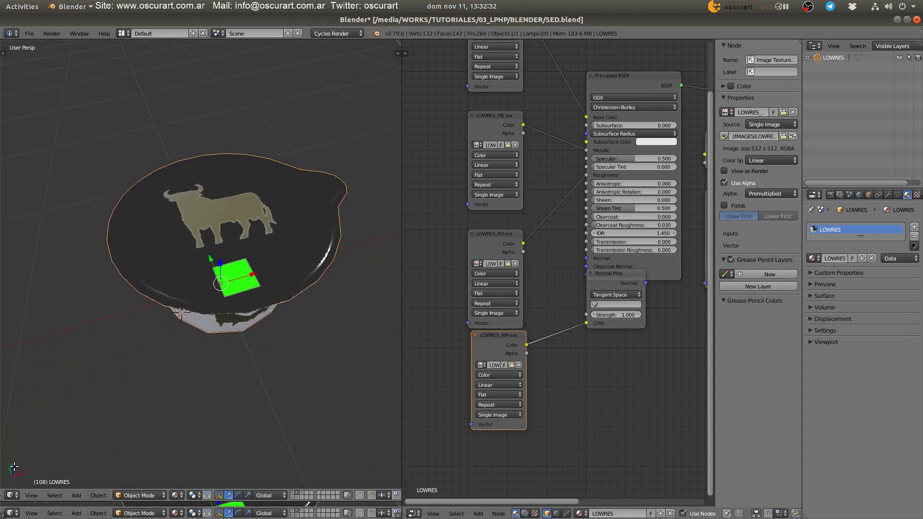
drag(2, 506, 10, 281)
drag(406, 506, 438, 288)
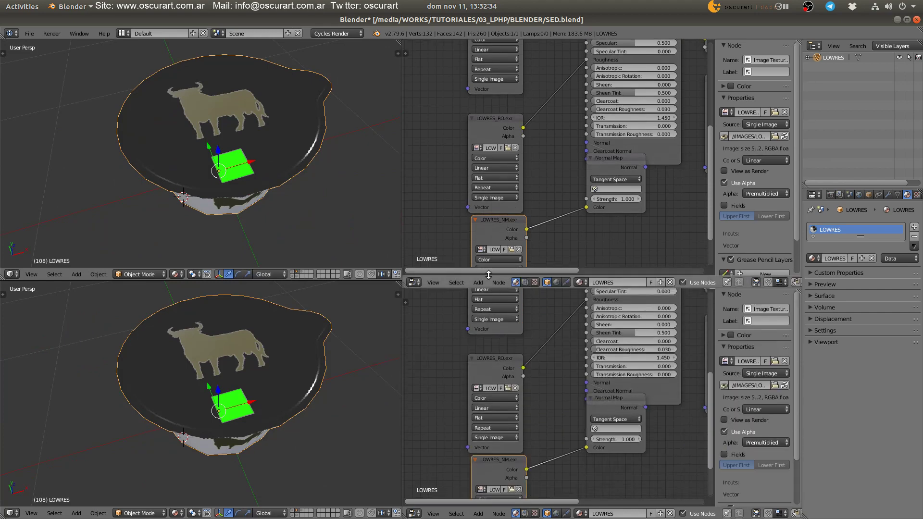
key(shift+F10)
key(shift+F10)
key(shift+F10)
key(shift+F10)
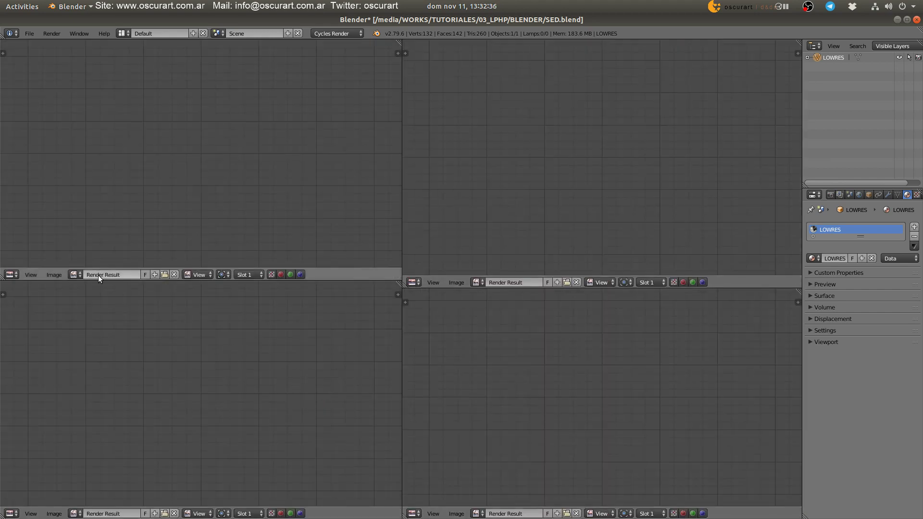
Load LOWRES_AT.exr top-left and LOWRES_ME.exr top-right in the image editors
click(76, 274)
text(at)
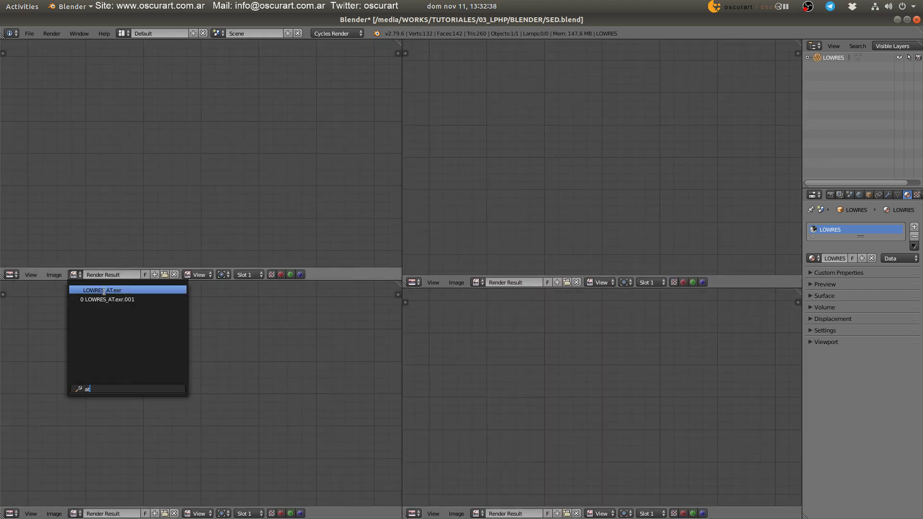
click(127, 290)
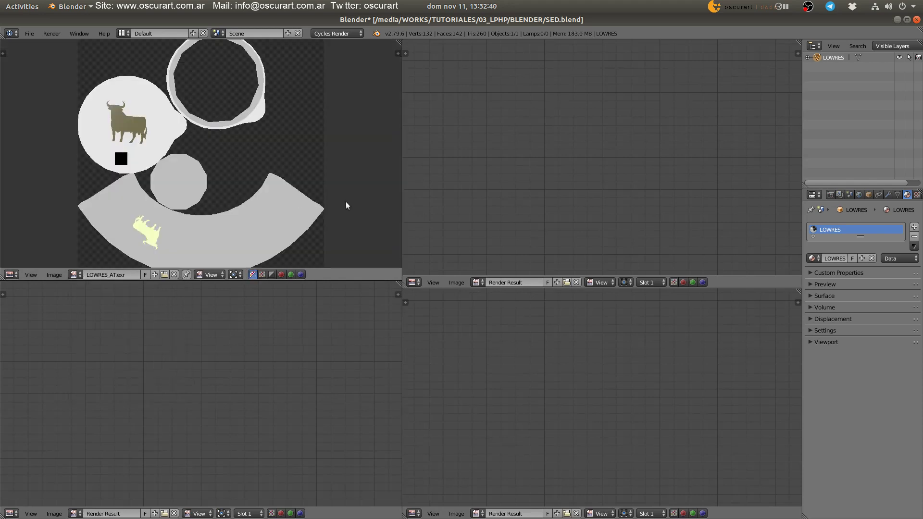
click(478, 280)
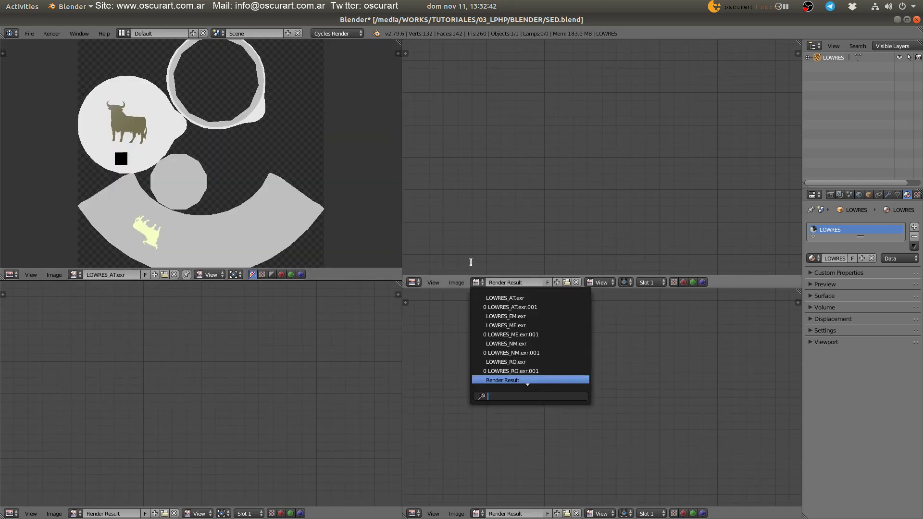
text(me)
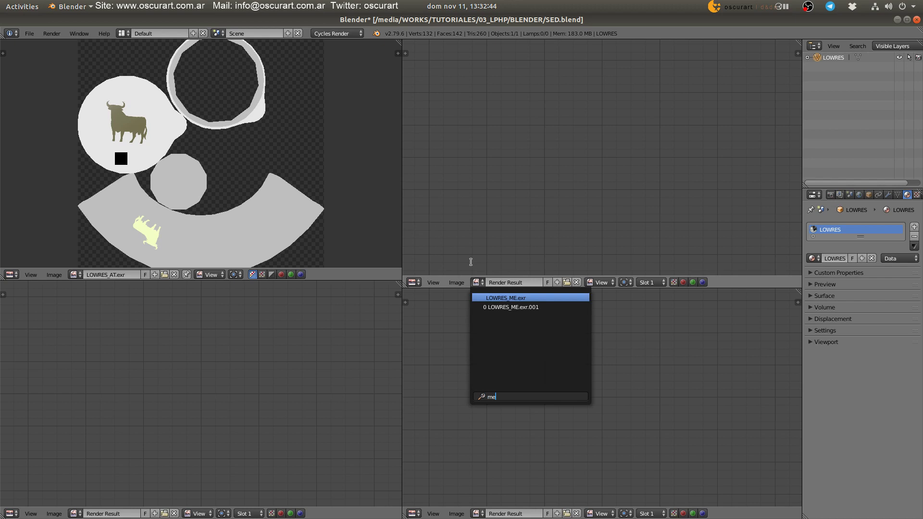
key(Return)
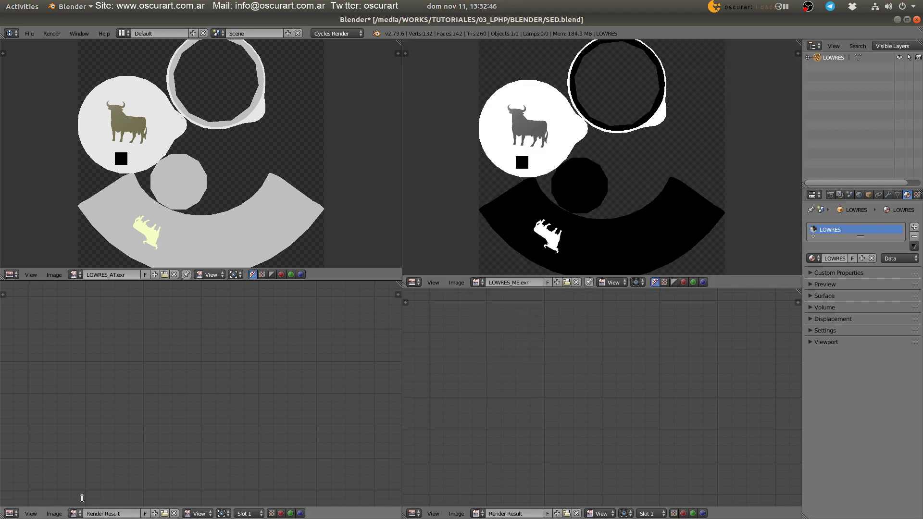
Load LOWRES_RO.exr bottom-left and LOWRES_NM.exr bottom-right in the image editors
click(75, 513)
text(ro)
key(Return)
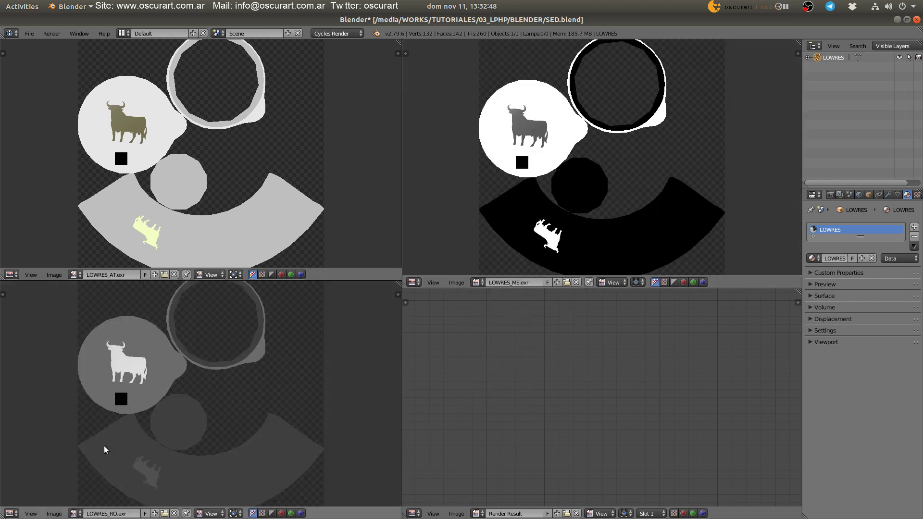
click(476, 513)
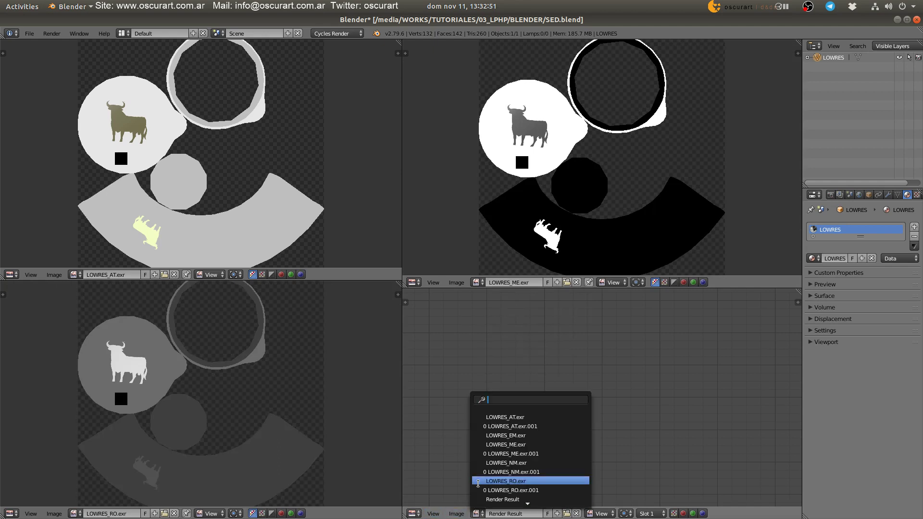
text(n)
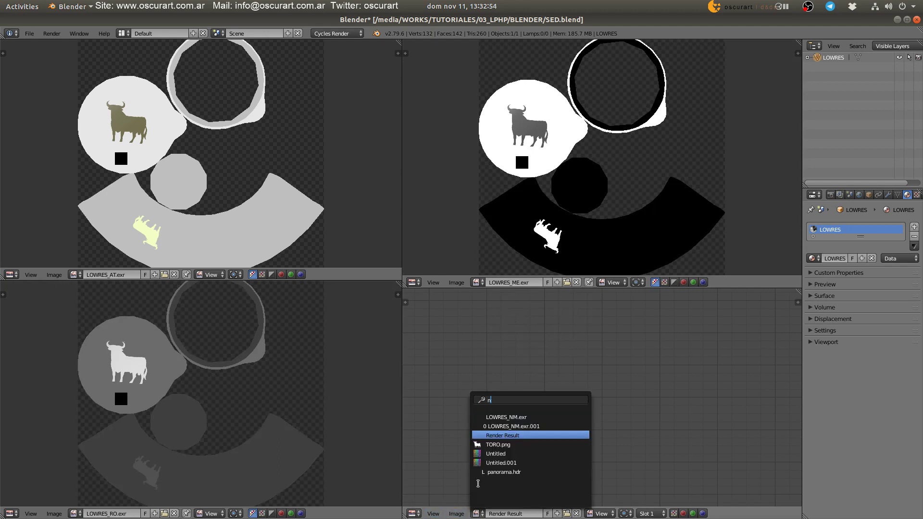
click(571, 417)
middle_drag(591, 446, 590, 458)
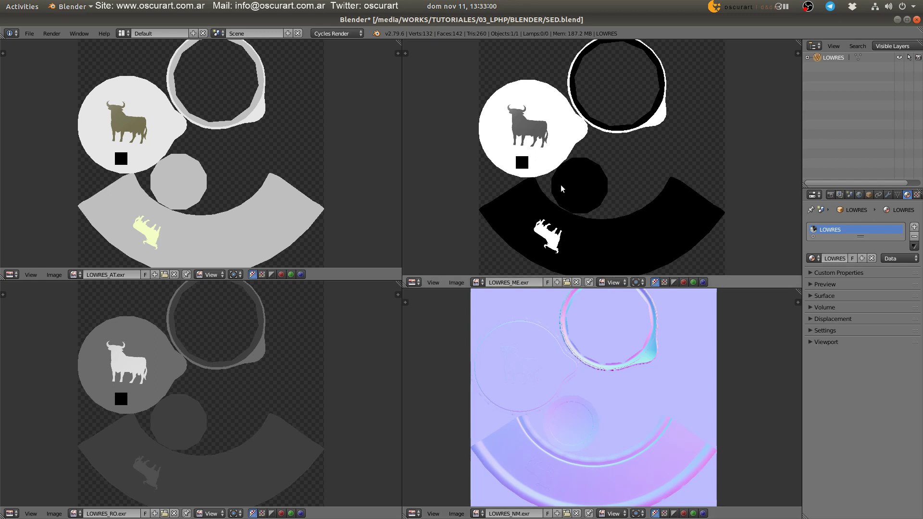
Sample metallic values on LOWRES_ME, then turn the top-left area back into a 3D viewport
mouse_move(552, 138)
mouse_down()
mouse_move(561, 143)
mouse_move(538, 130)
mouse_up()
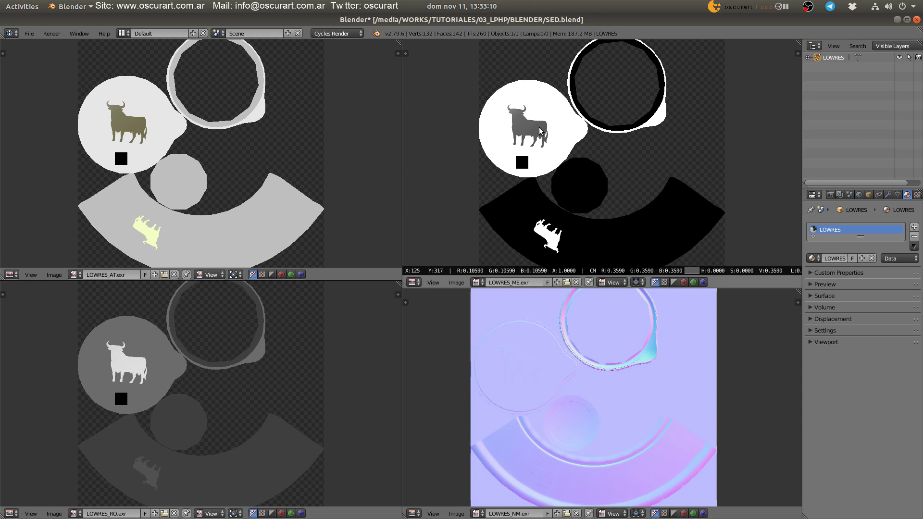
drag(540, 131, 560, 113)
drag(533, 141, 536, 132)
drag(536, 133, 527, 144)
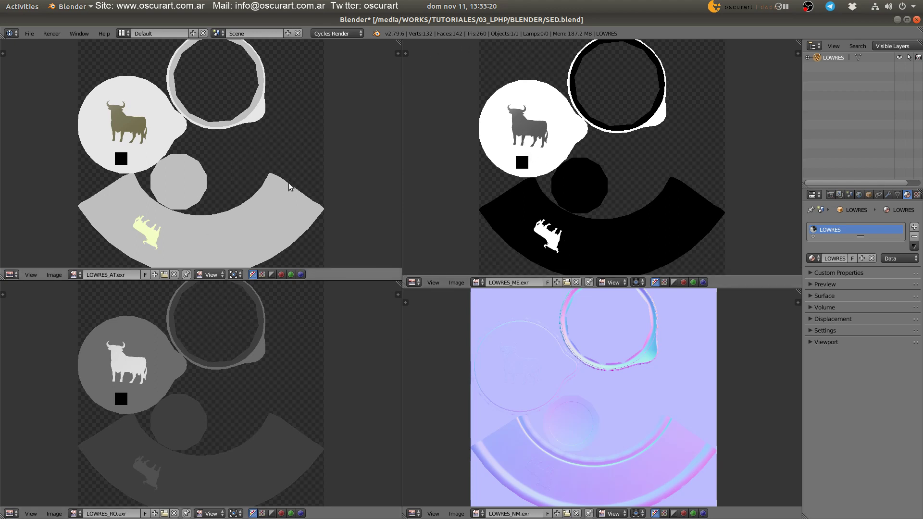
key(shift+F5)
middle_drag(270, 166, 242, 197)
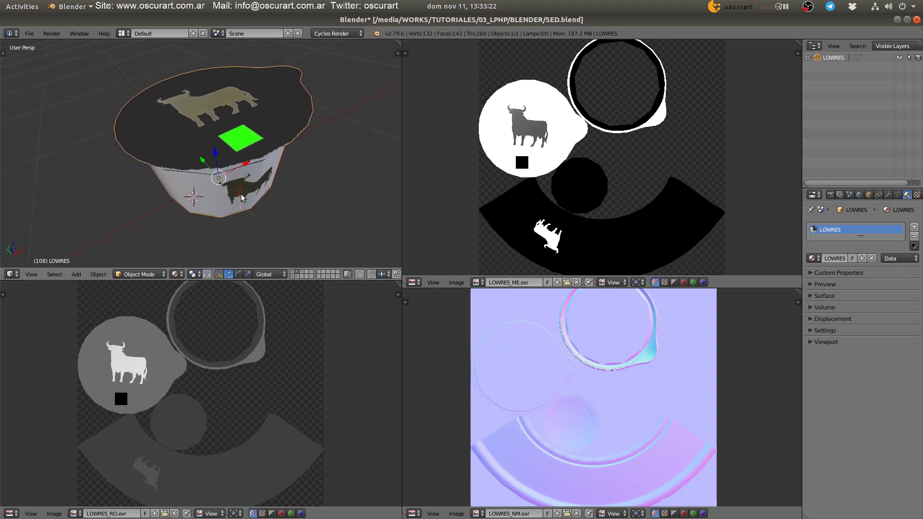
Replace the normal map with LOWRES_EM.exr in the bottom-right image editor
click(476, 513)
text(em)
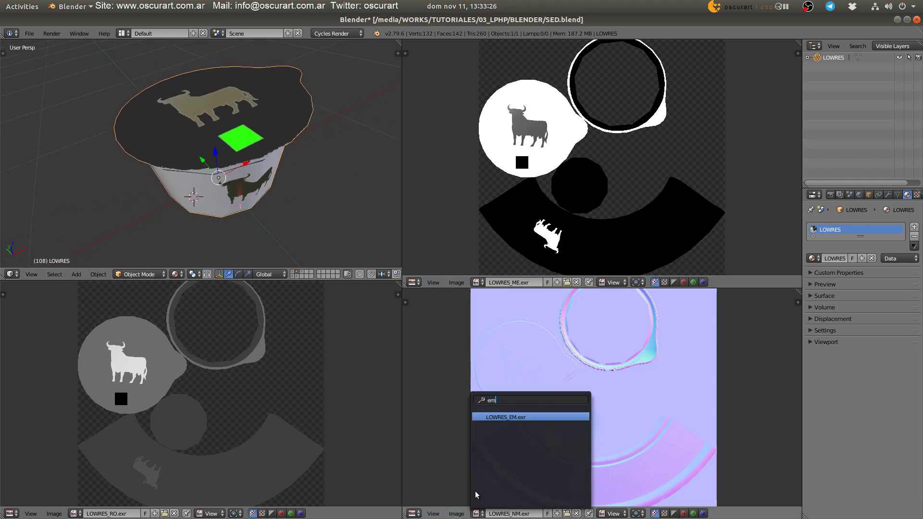
key(Return)
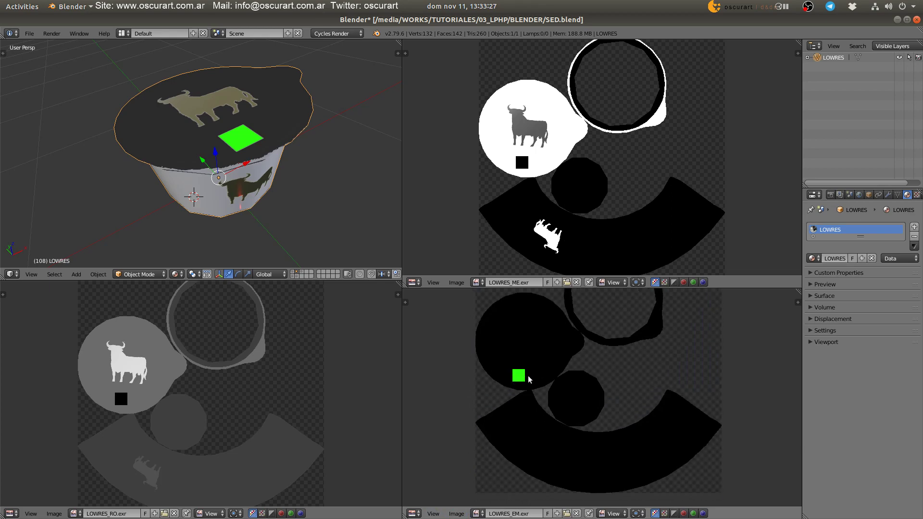
Switch the viewport to rendered shading and orbit to inspect the finished cup
key(shift+z)
mouse_move(282, 200)
middle_down()
mouse_move(274, 135)
mouse_move(236, 178)
mouse_move(270, 131)
middle_up()
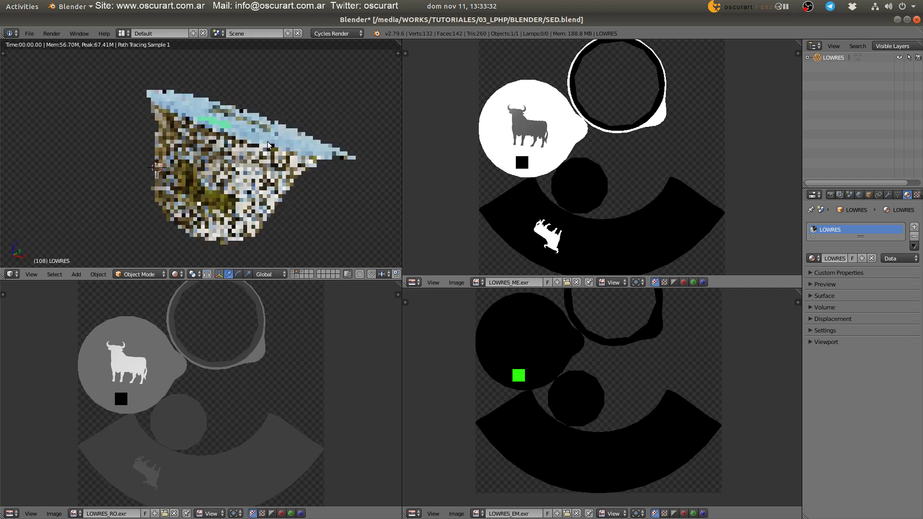
middle_drag(258, 166, 254, 152)
mouse_move(224, 196)
middle_down()
mouse_move(263, 232)
mouse_move(293, 150)
mouse_move(258, 163)
mouse_move(279, 183)
mouse_move(277, 198)
mouse_move(304, 171)
mouse_move(293, 179)
middle_up()
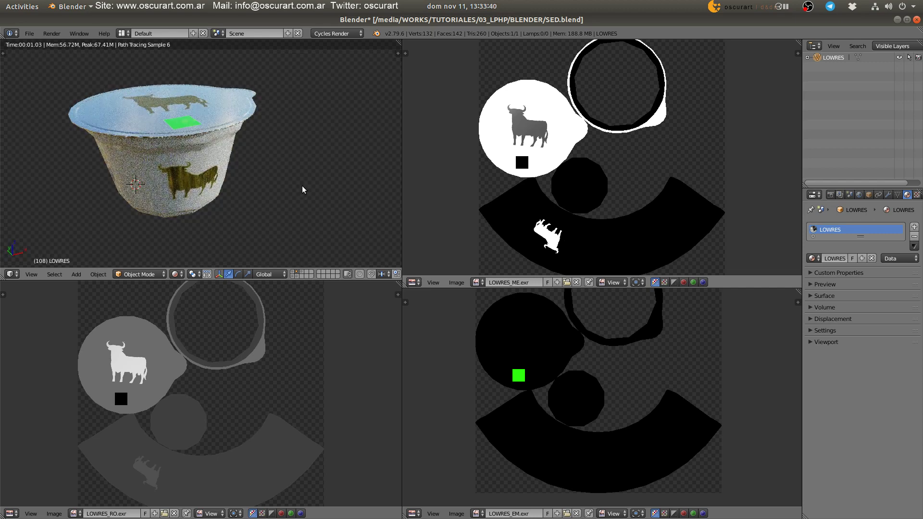